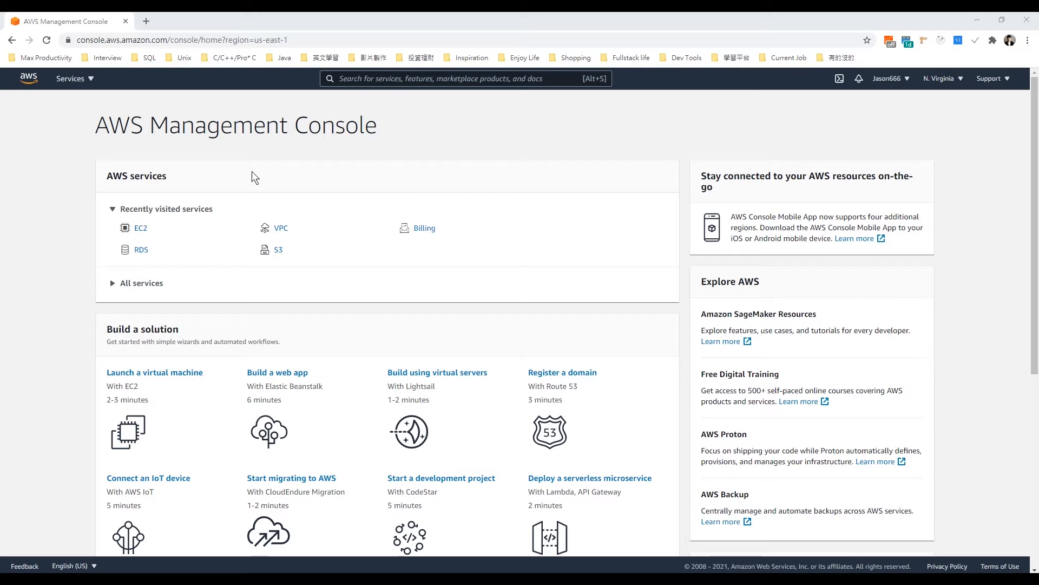
Step: Open the RDS service and start creating a new database
{"action": "left_click", "coordinate": [139, 253]}
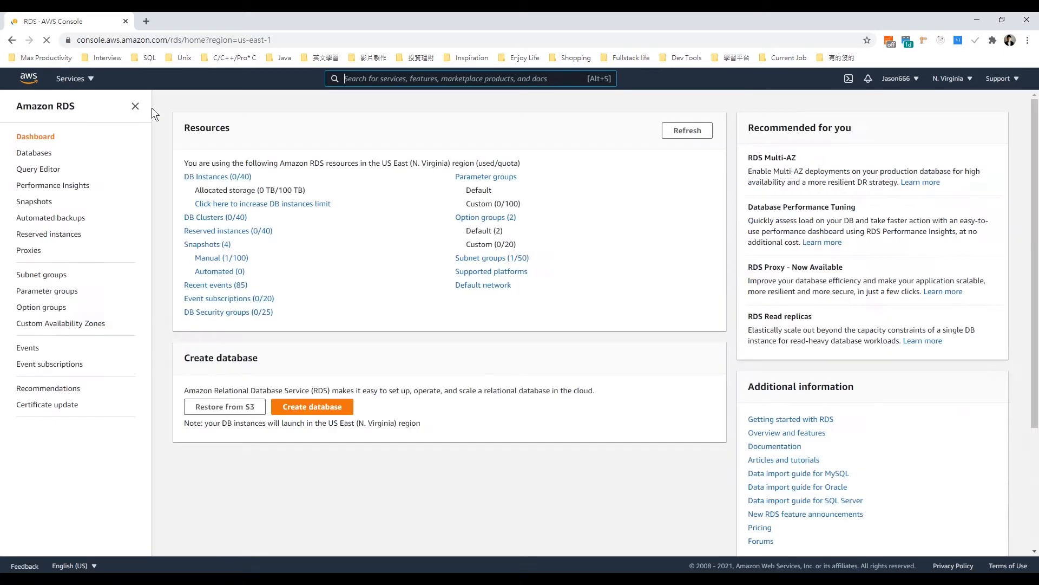
{"action": "left_click", "coordinate": [301, 394]}
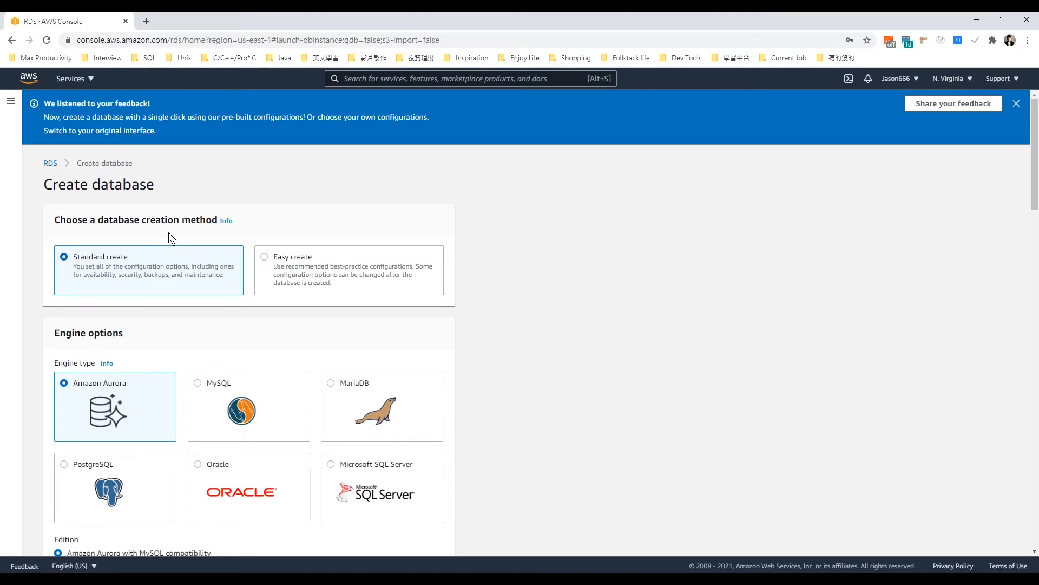
{"action": "left_click_drag", "start_coordinate": [98, 222], "coordinate": [182, 226]}
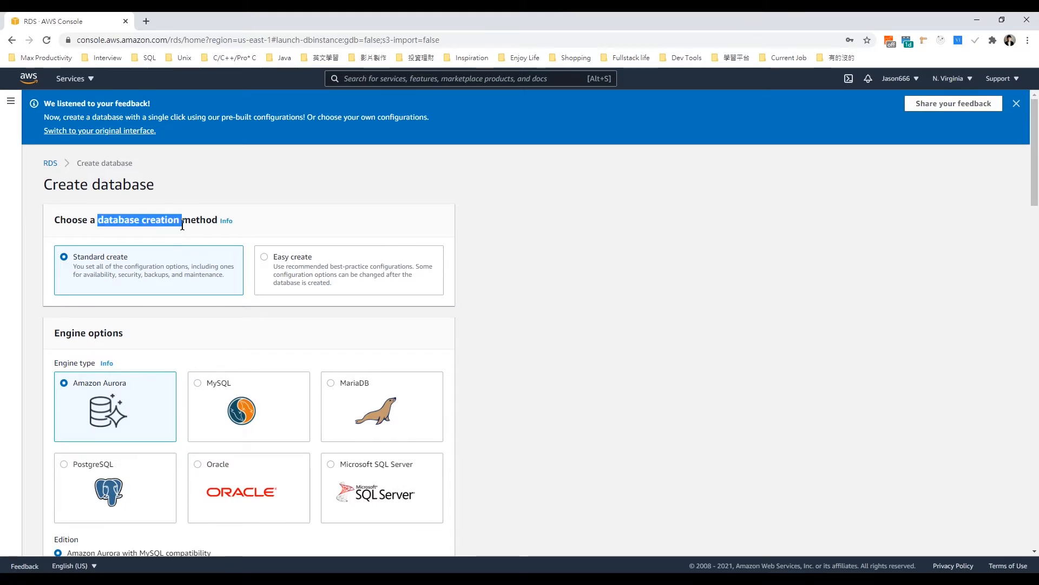
{"action": "left_click", "coordinate": [111, 233]}
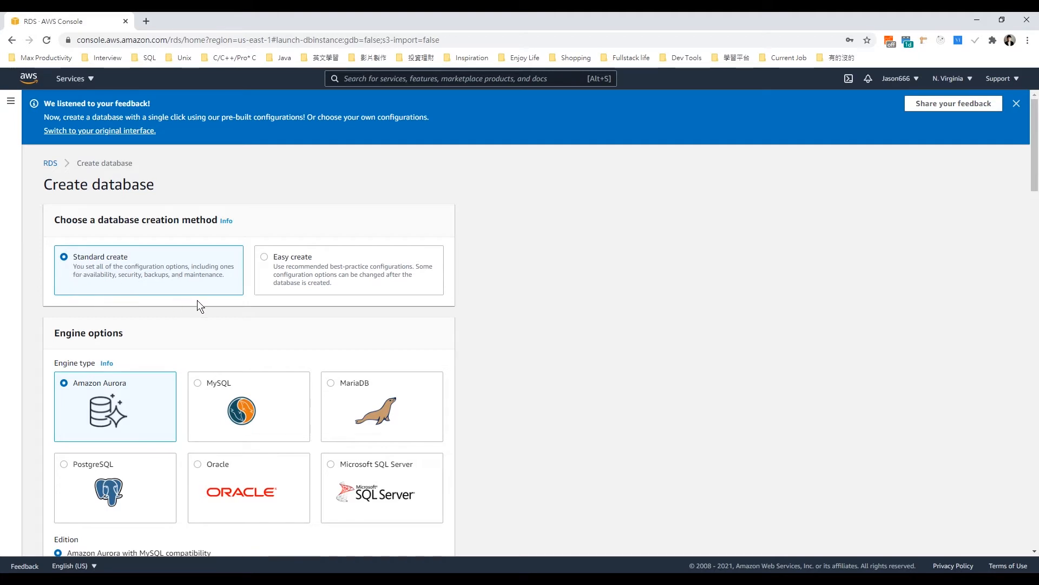
Step: Review the Easy create method's default settings, including public accessibility, and switch back to Standard create
{"action": "left_click", "coordinate": [264, 256]}
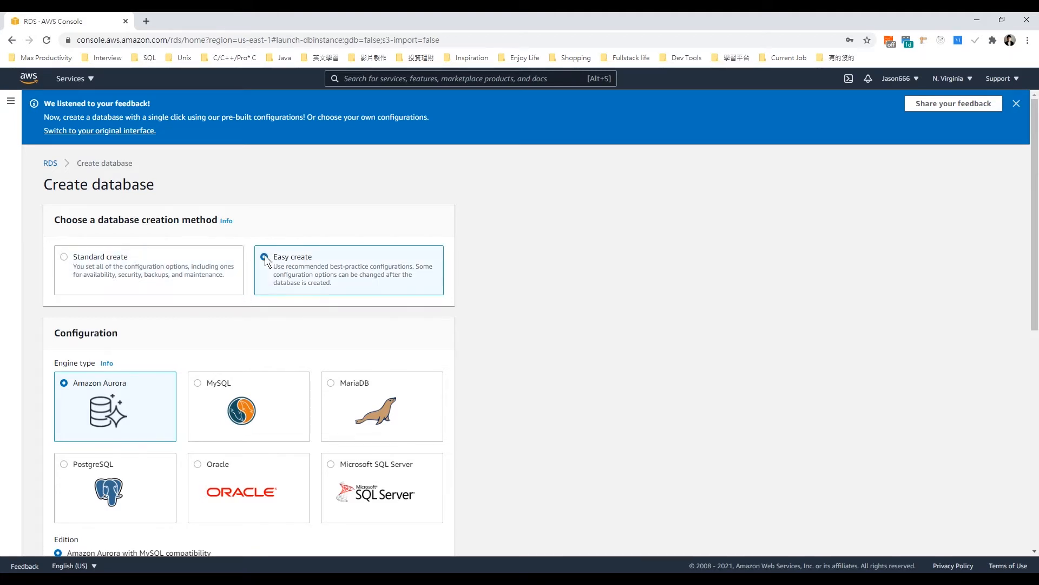
{"action": "scroll", "coordinate": [543, 391], "scroll_direction": "down", "scroll_amount": 8}
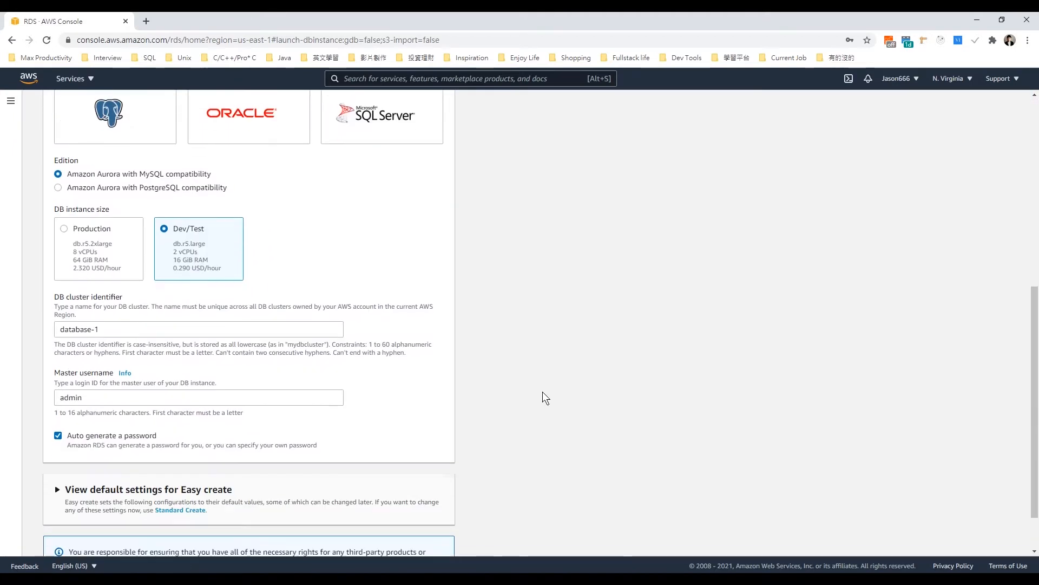
{"action": "left_click", "coordinate": [57, 441]}
{"action": "scroll", "coordinate": [170, 428], "scroll_direction": "down", "scroll_amount": 6}
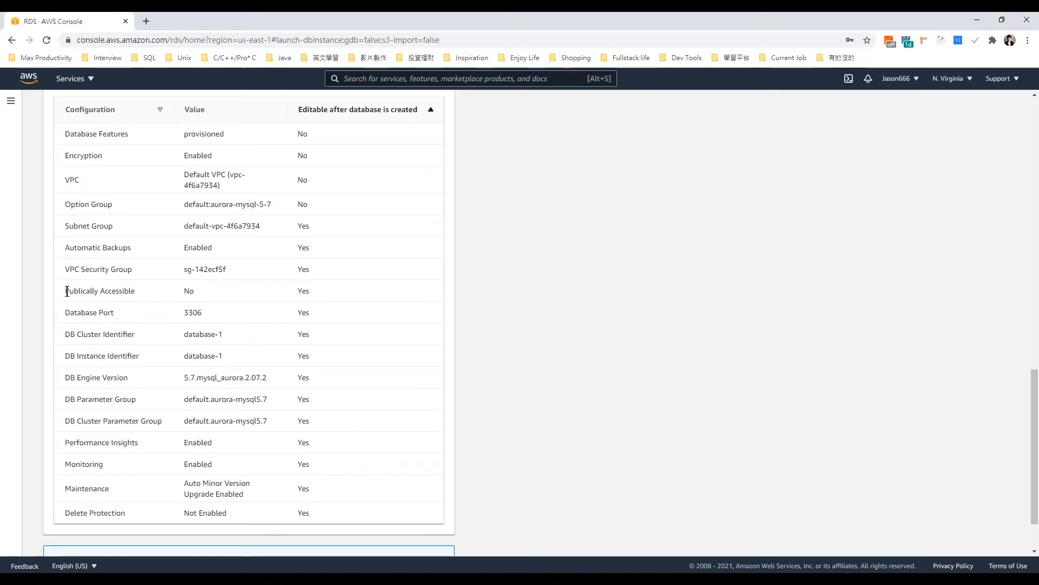
{"action": "left_click_drag", "start_coordinate": [64, 290], "coordinate": [135, 289]}
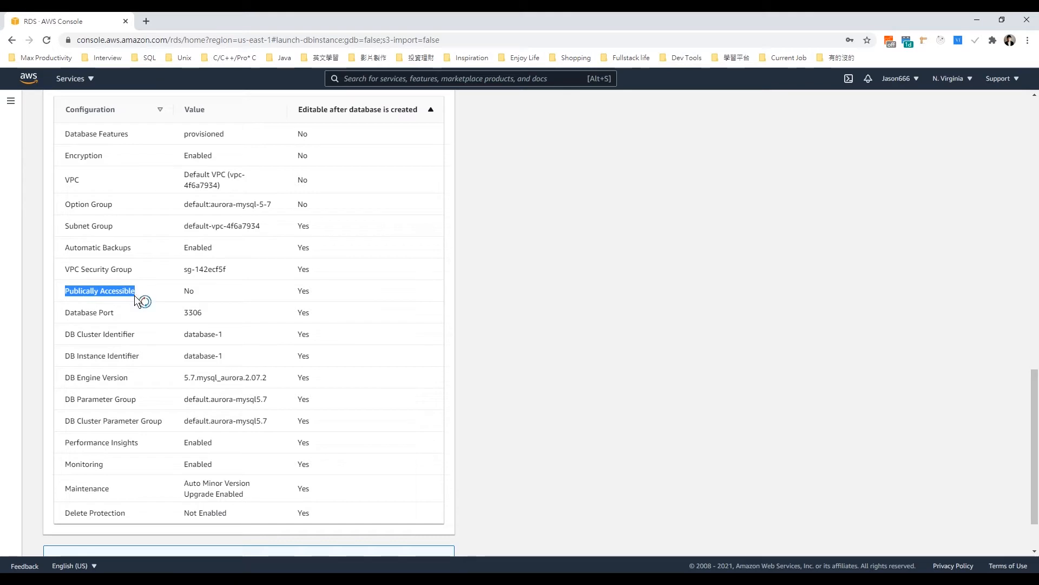
{"action": "left_click", "coordinate": [191, 292]}
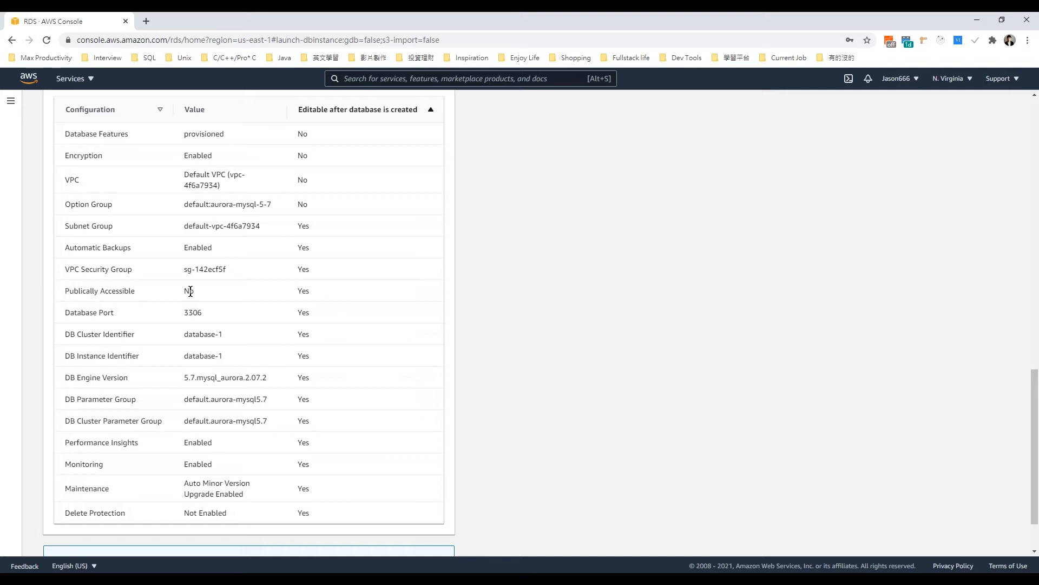
{"action": "left_click_drag", "start_coordinate": [1035, 385], "coordinate": [975, 109]}
{"action": "left_click", "coordinate": [62, 258]}
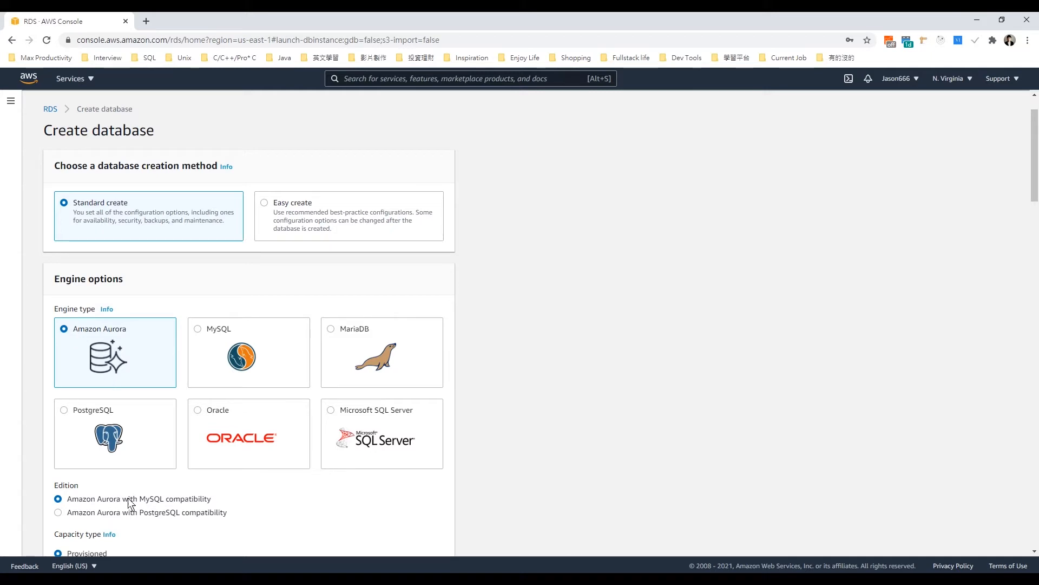
Step: Choose the Dev/Test template for the Amazon Aurora database
{"action": "scroll", "coordinate": [129, 501], "scroll_direction": "down", "scroll_amount": 2}
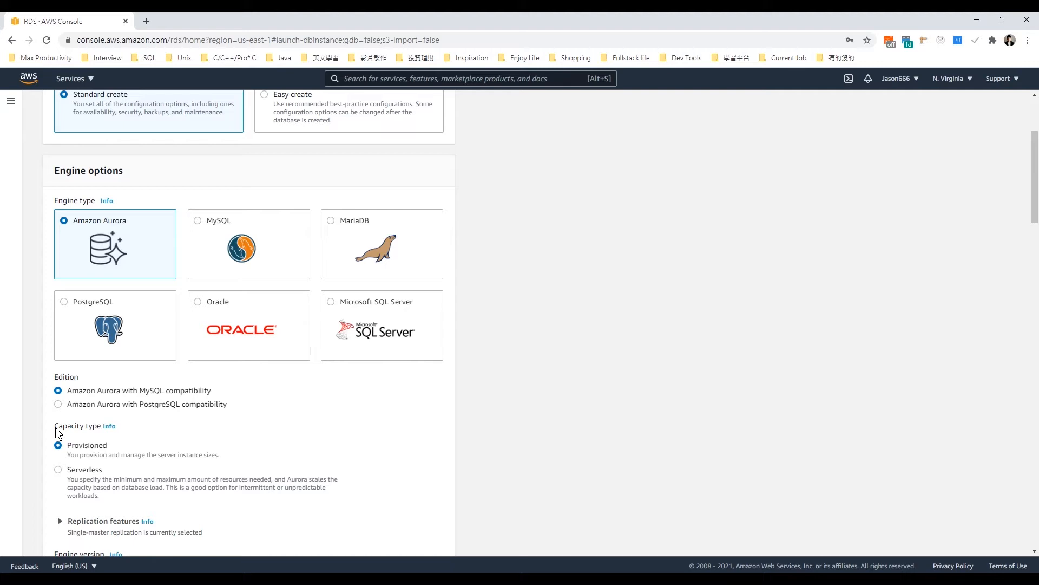
{"action": "scroll", "coordinate": [56, 428], "scroll_direction": "down", "scroll_amount": 6}
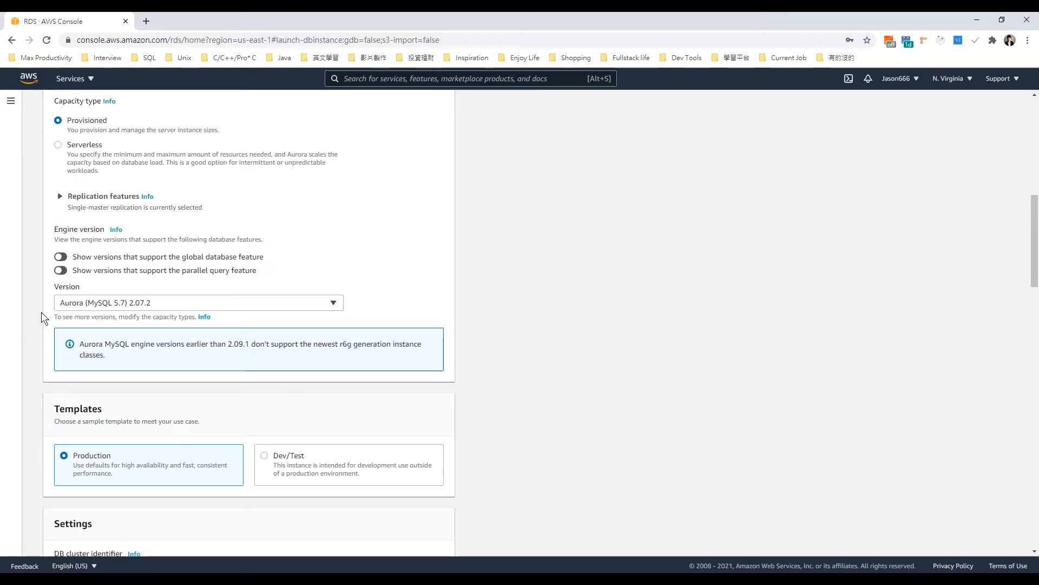
{"action": "left_click", "coordinate": [264, 456]}
{"action": "scroll", "coordinate": [174, 423], "scroll_direction": "down", "scroll_amount": 2}
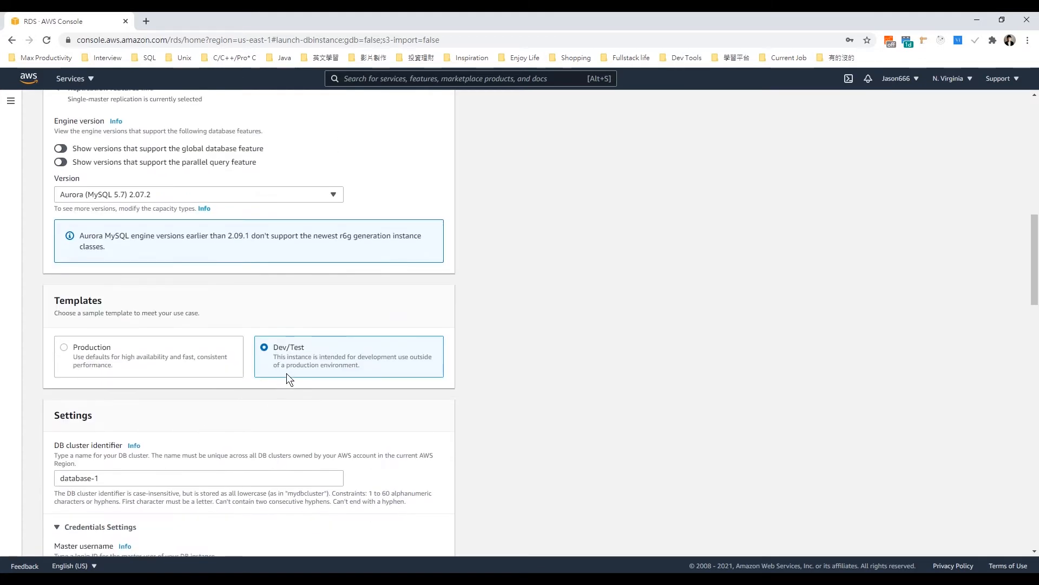
Step: Enable automatic generation of the master password in the cluster's credentials settings
{"action": "scroll", "coordinate": [287, 373], "scroll_direction": "down", "scroll_amount": 4}
{"action": "left_click", "coordinate": [100, 261]}
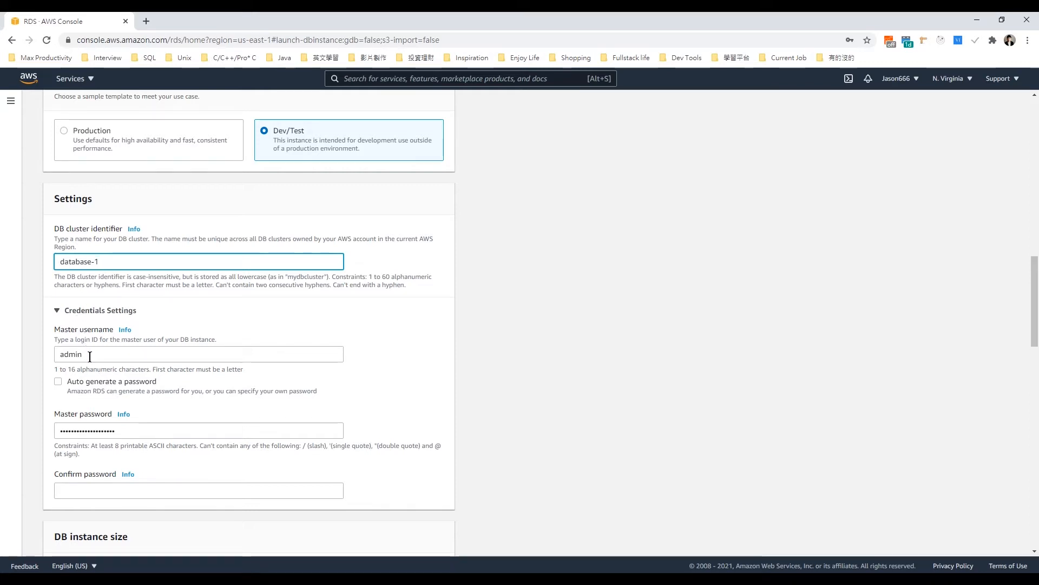
{"action": "left_click", "coordinate": [57, 381]}
{"action": "scroll", "coordinate": [57, 381], "scroll_direction": "down", "scroll_amount": 3}
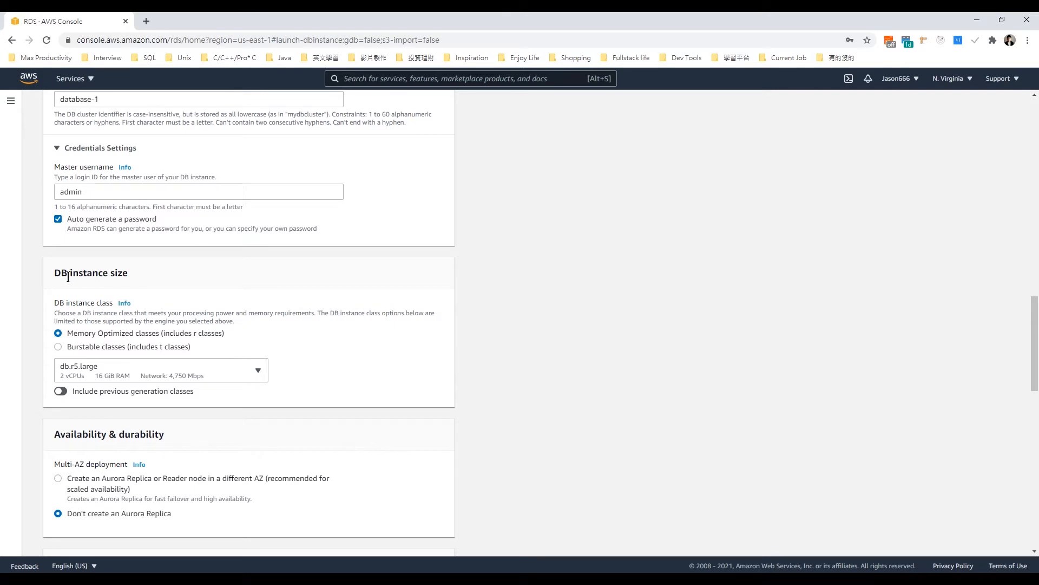
Step: Allow public access to the database in the connectivity settings, keeping the default VPC and subnet group
{"action": "scroll", "coordinate": [68, 276], "scroll_direction": "down", "scroll_amount": 1}
{"action": "scroll", "coordinate": [68, 277], "scroll_direction": "down", "scroll_amount": 2}
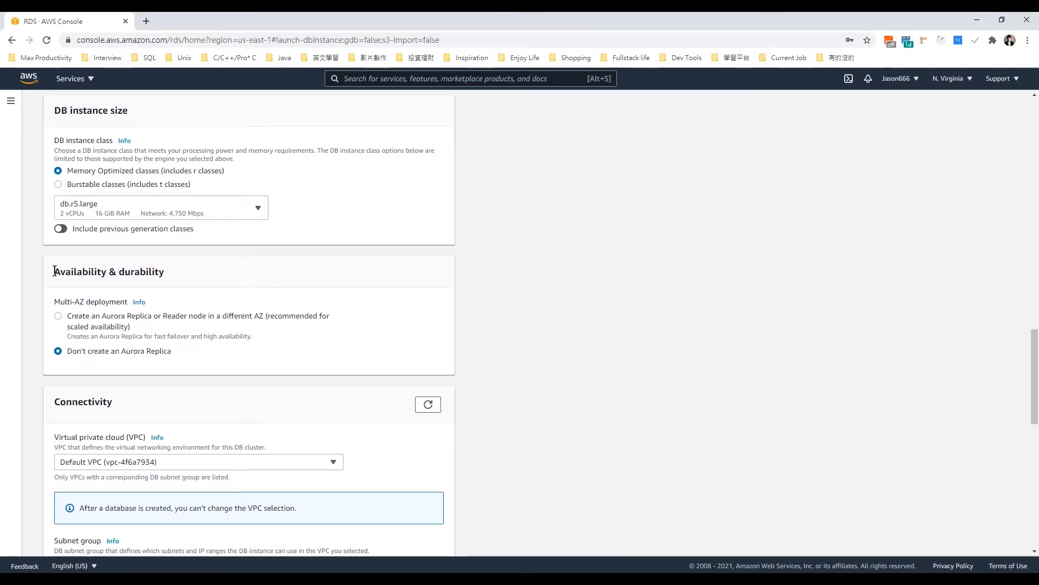
{"action": "scroll", "coordinate": [55, 270], "scroll_direction": "down", "scroll_amount": 5}
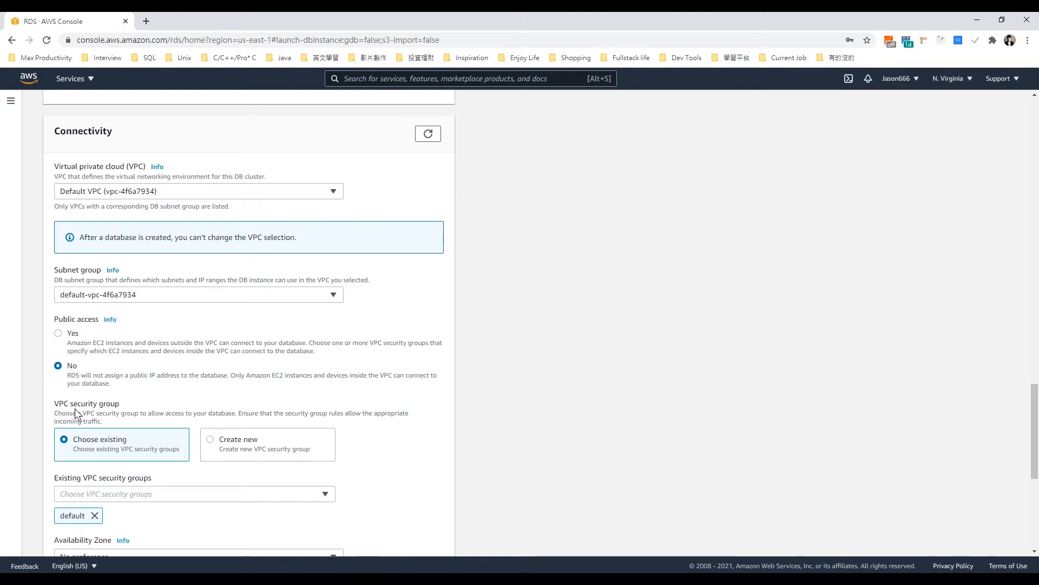
{"action": "left_click", "coordinate": [82, 187]}
{"action": "left_click", "coordinate": [82, 187]}
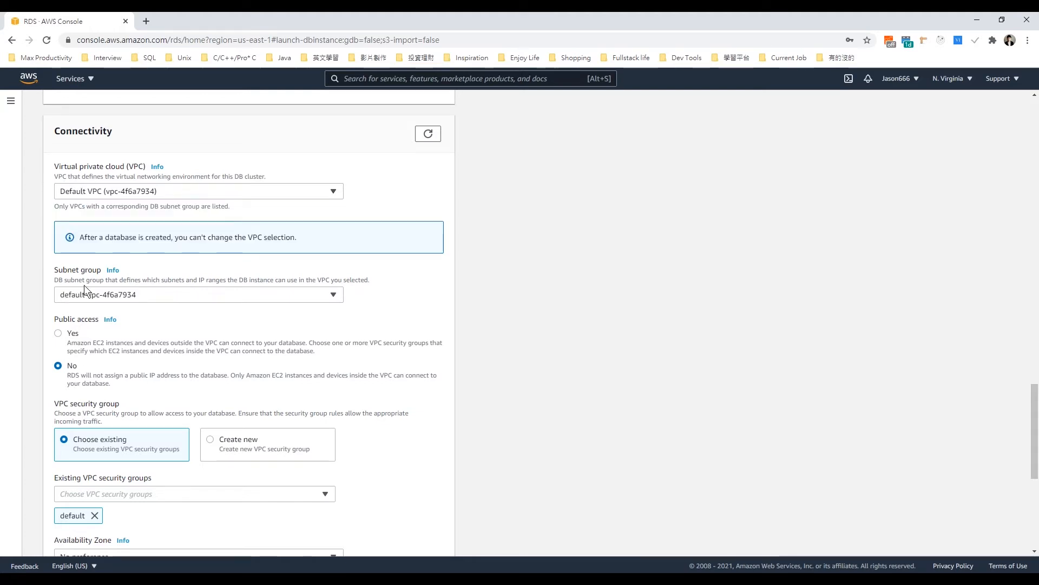
{"action": "left_click", "coordinate": [85, 294]}
{"action": "left_click", "coordinate": [85, 294]}
{"action": "left_click", "coordinate": [58, 333]}
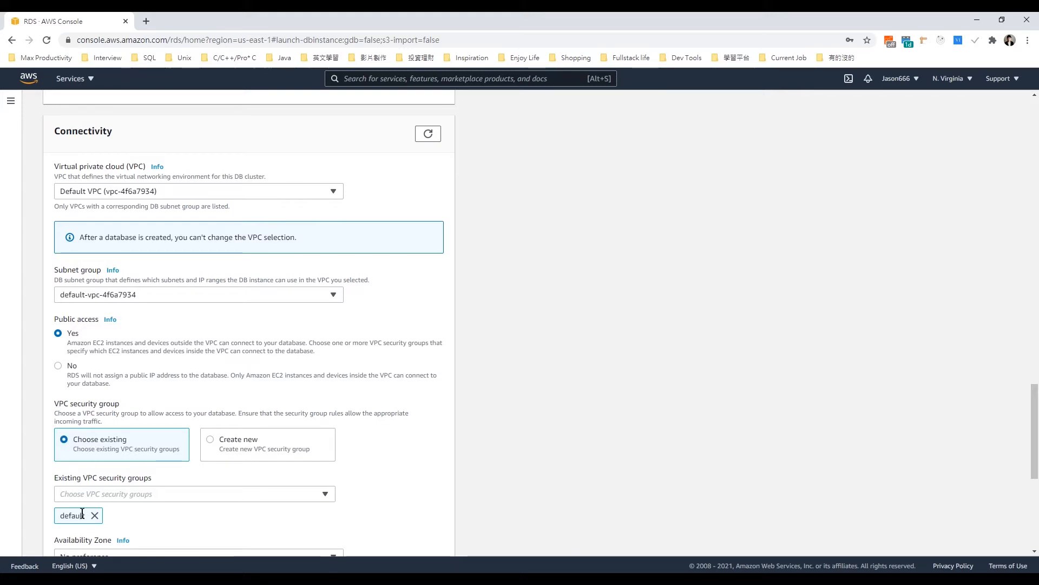
Step: Keep the default security group and password authentication, and create the database
{"action": "scroll", "coordinate": [82, 509], "scroll_direction": "down", "scroll_amount": 4}
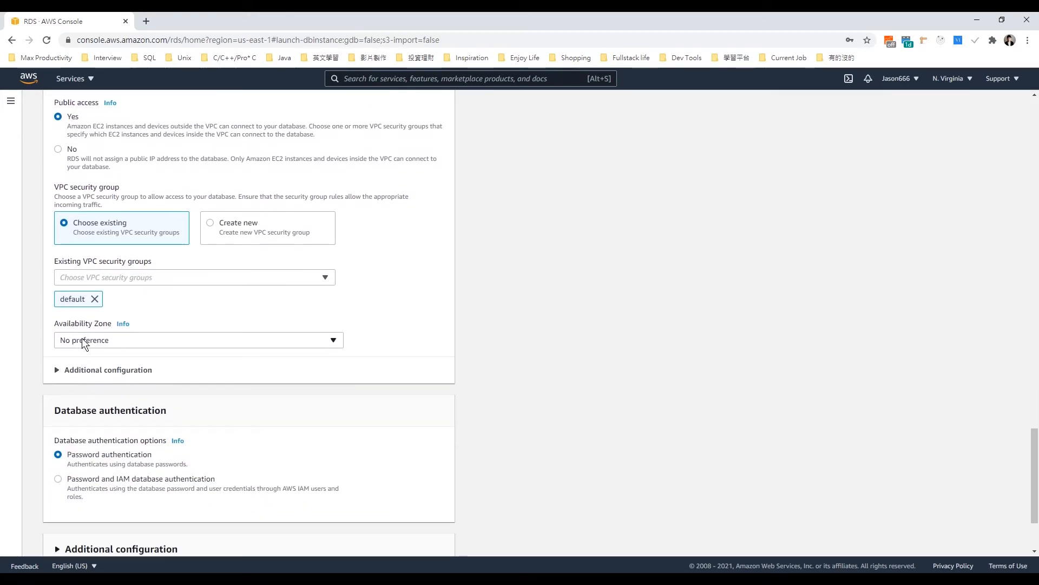
{"action": "scroll", "coordinate": [83, 338], "scroll_direction": "down", "scroll_amount": 1}
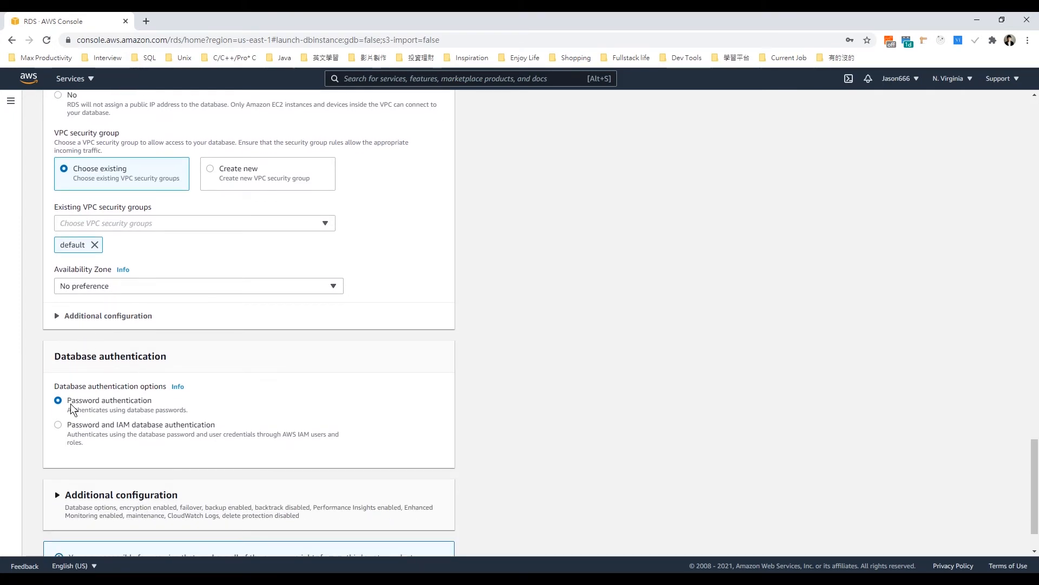
{"action": "scroll", "coordinate": [193, 412], "scroll_direction": "down", "scroll_amount": 2}
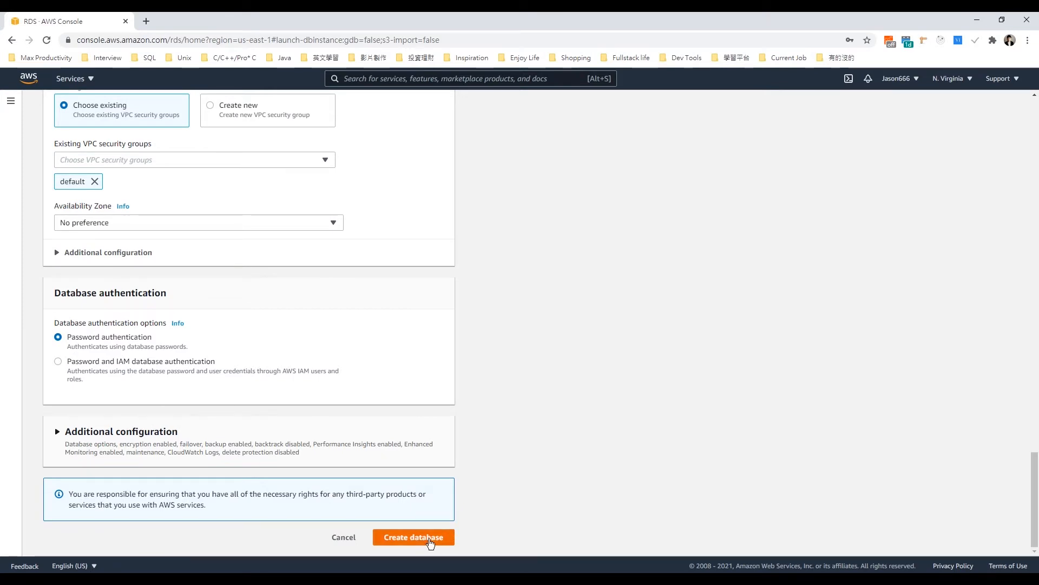
{"action": "left_click", "coordinate": [429, 540]}
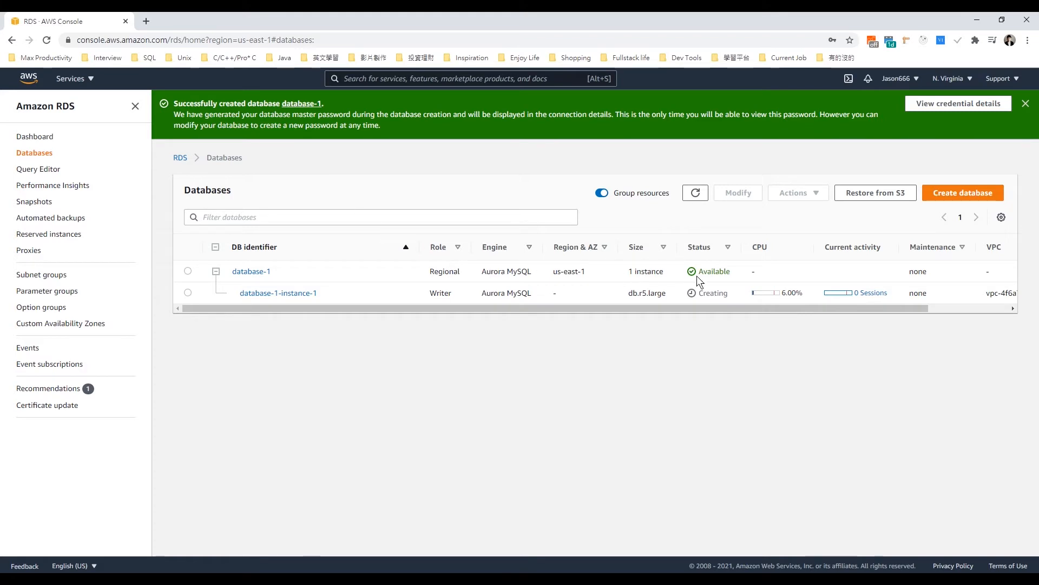
Step: View the new database's credential details and paste the generated master password into an empty Notepad++ document
{"action": "left_click", "coordinate": [929, 104]}
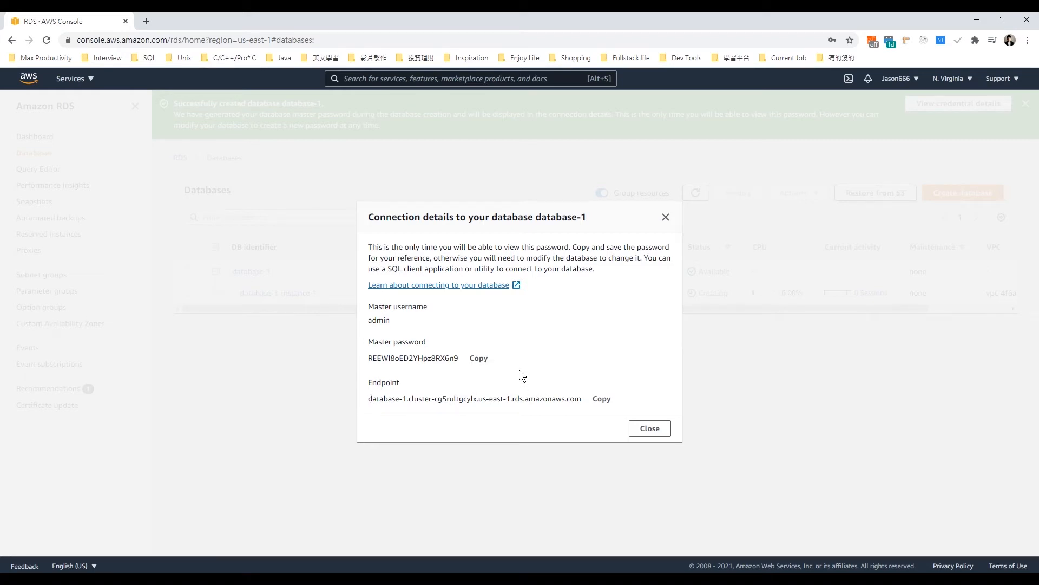
{"action": "left_click", "coordinate": [474, 359]}
{"action": "left_click", "coordinate": [392, 517]}
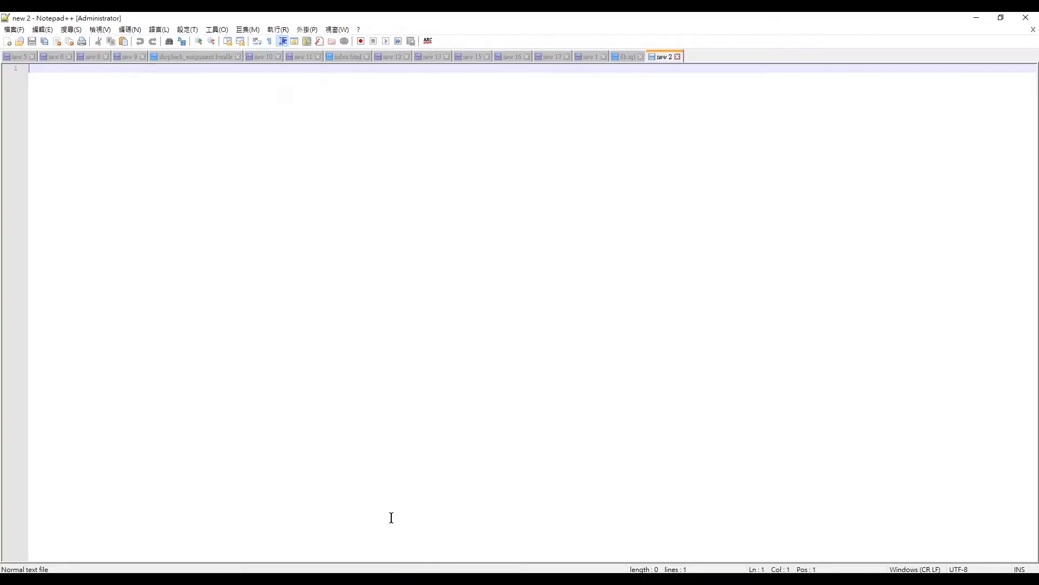
{"action": "key", "text": "ctrl+v"}
Step: Copy the cluster endpoint onto the second line of the Notepad++ document and close the database's connection details
{"action": "key", "text": "alt+Tab"}
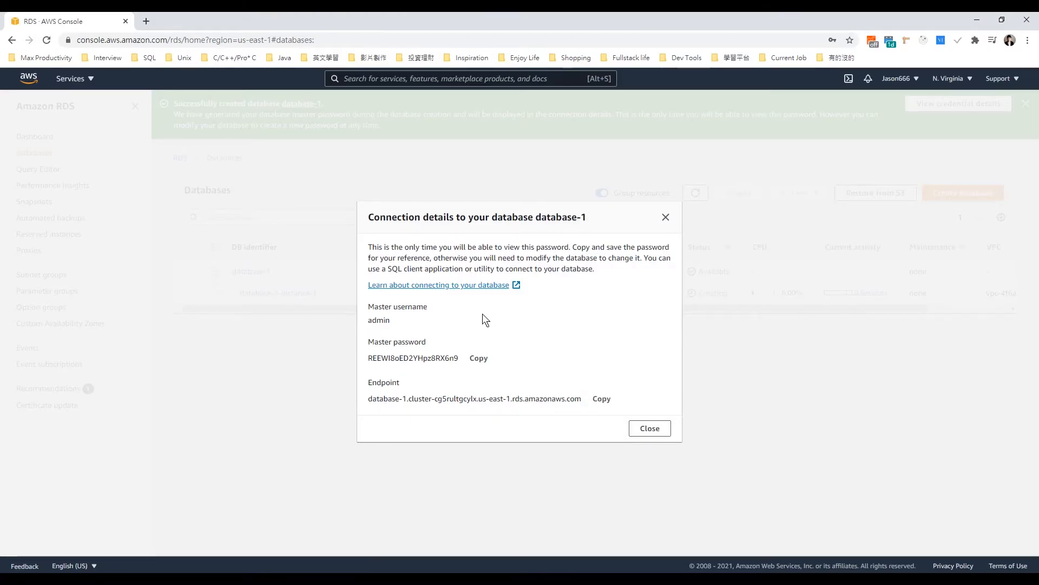
{"action": "key", "text": "alt+Tab"}
{"action": "key", "text": "Return"}
{"action": "key", "text": "ctrl+v"}
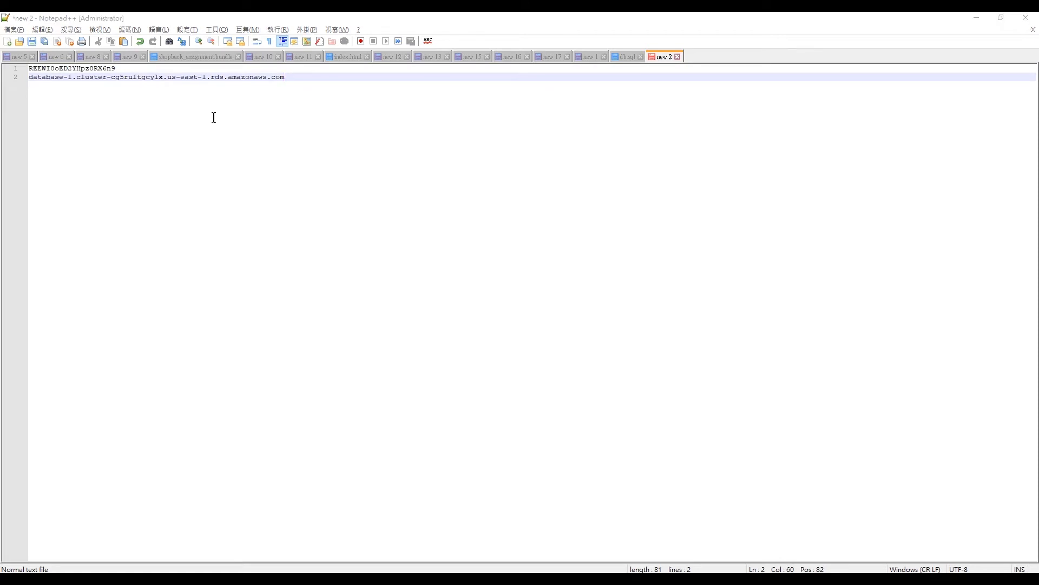
{"action": "key", "text": "alt+Tab"}
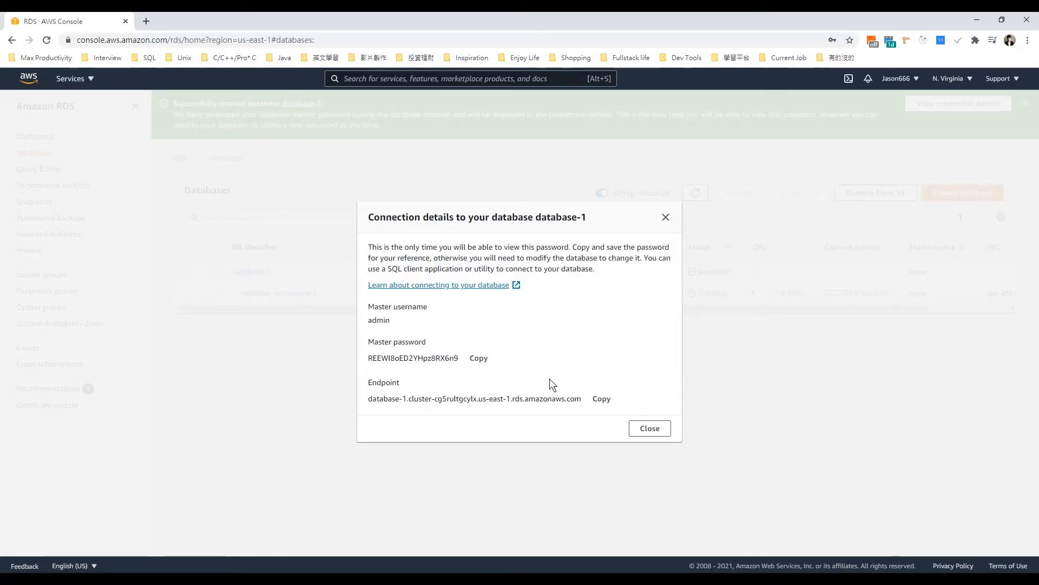
{"action": "left_click", "coordinate": [655, 428]}
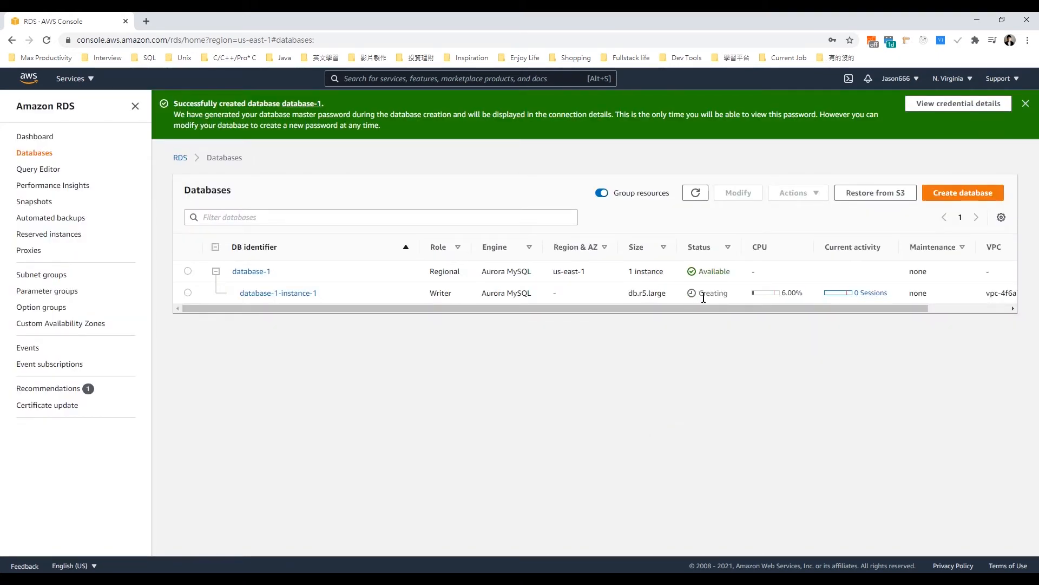
Step: Refresh the database list and open database-1 to check its writer and reader endpoints
{"action": "left_click", "coordinate": [696, 194]}
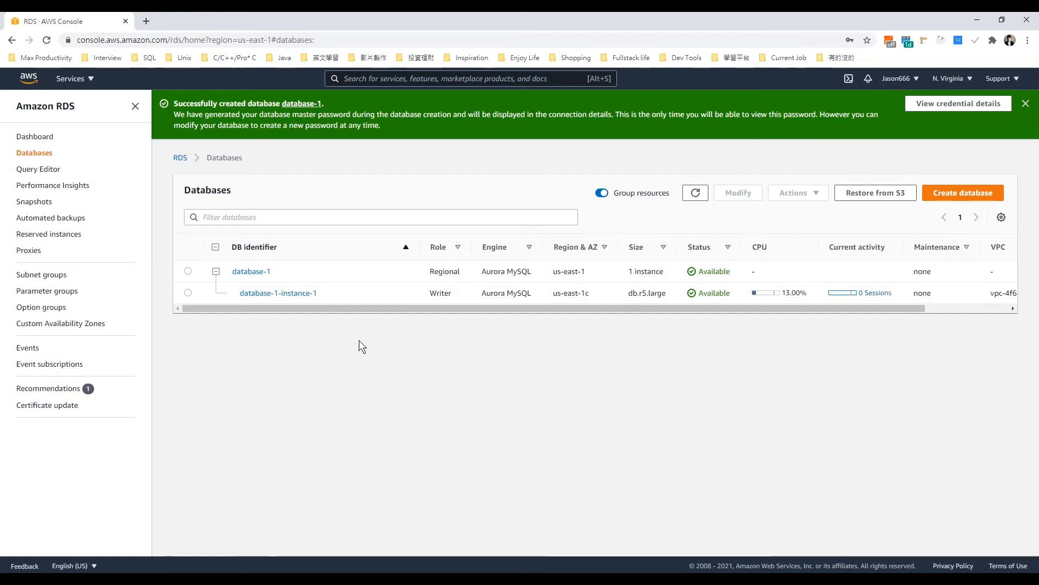
{"action": "left_click", "coordinate": [244, 272]}
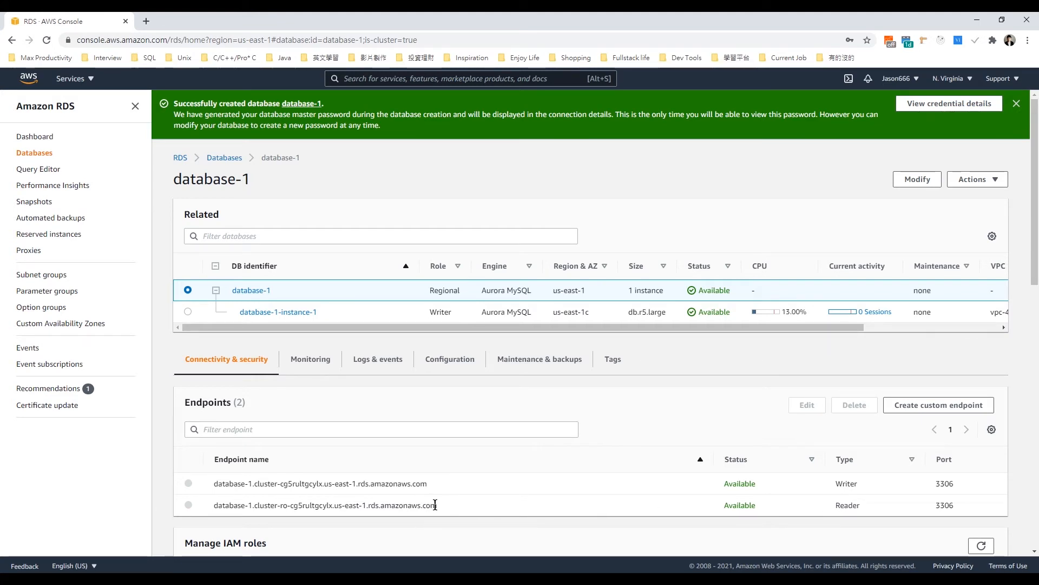
{"action": "left_click_drag", "start_coordinate": [438, 504], "coordinate": [217, 495]}
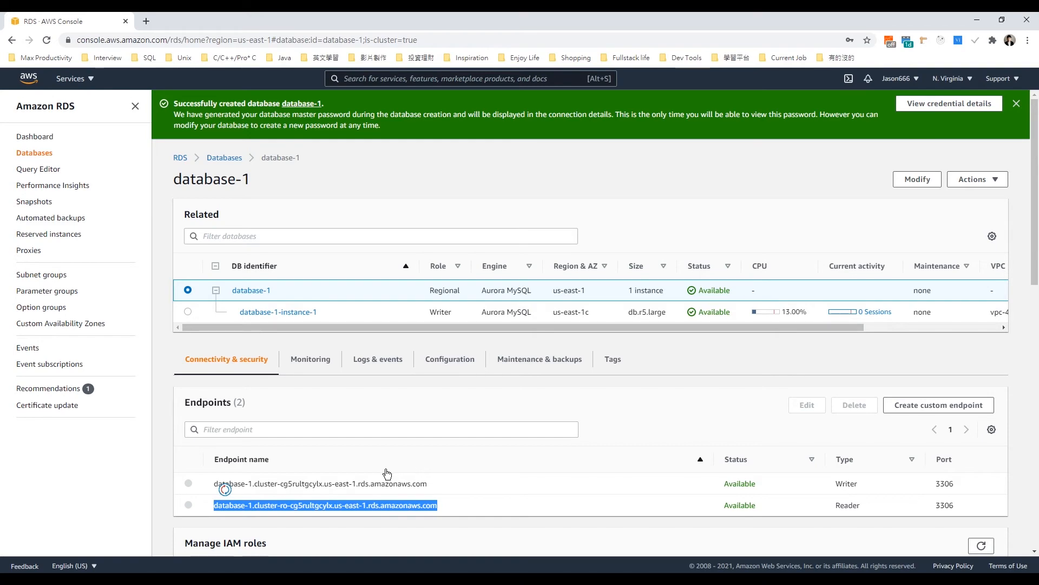
{"action": "left_click", "coordinate": [469, 456]}
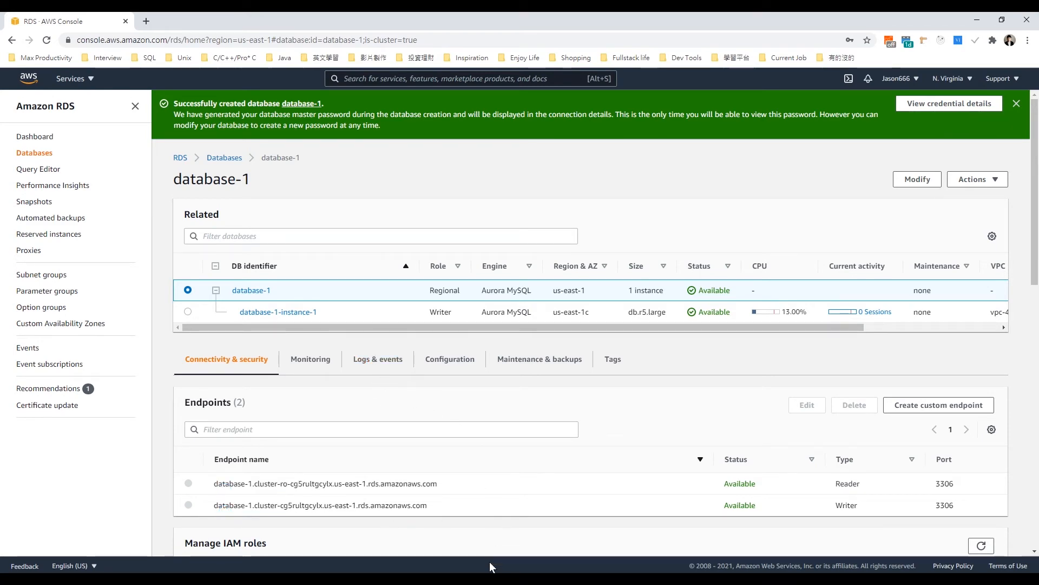
Step: Switch to MySQL Workbench and start a new MySQL connection named db
{"action": "mouse_move", "coordinate": [491, 577]}
{"action": "left_click", "coordinate": [491, 534]}
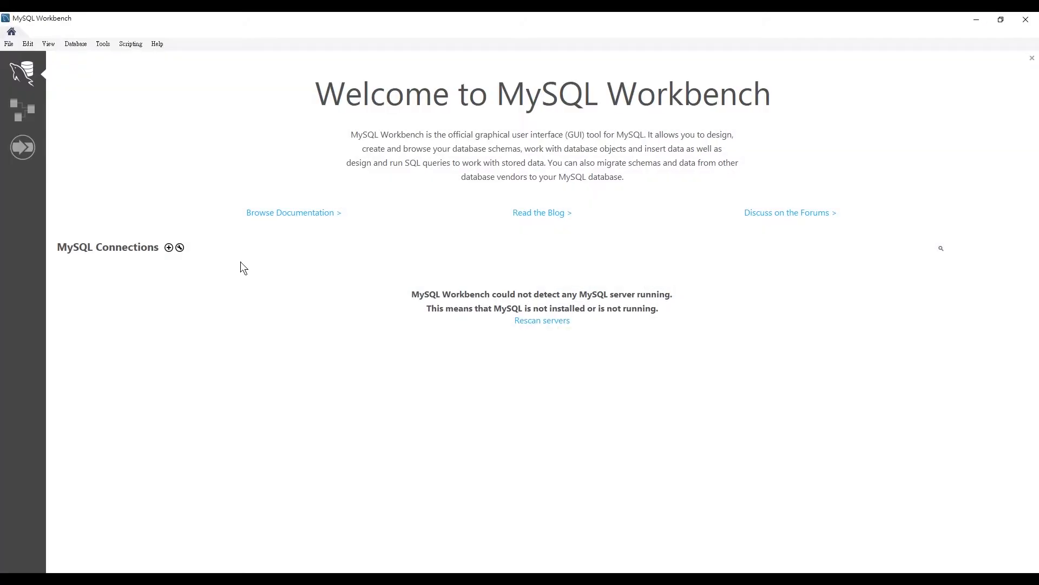
{"action": "left_click", "coordinate": [168, 248]}
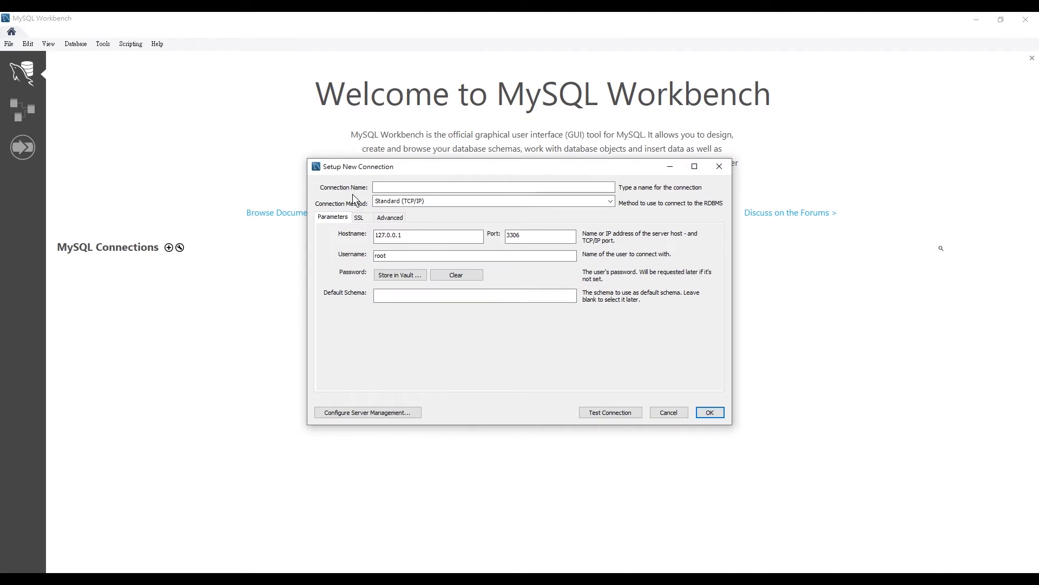
{"action": "left_click", "coordinate": [395, 187]}
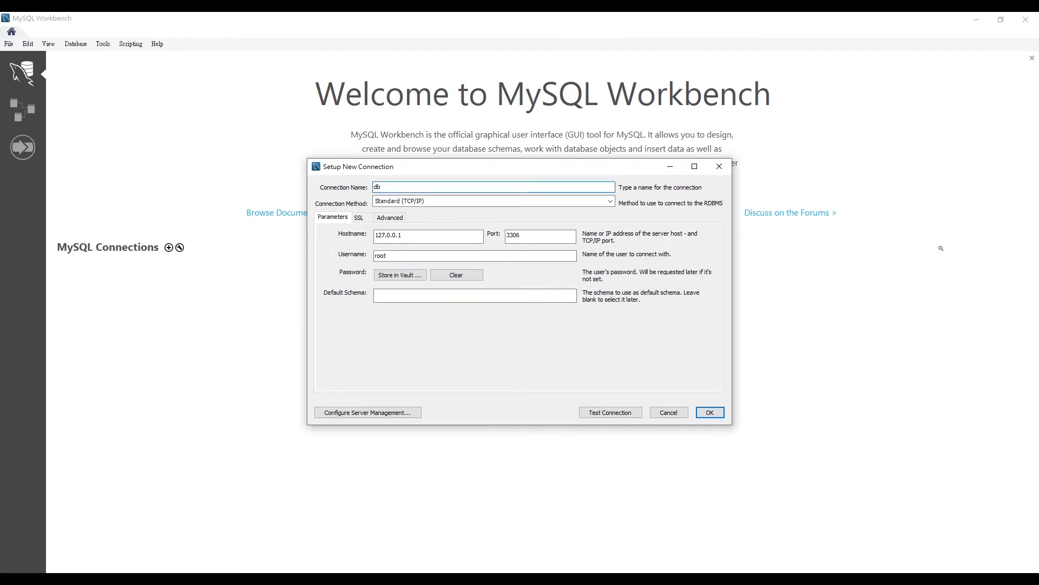
Step: Set the connection's hostname to database-1.cluster-ro-cg5rultgcylx.us-east-1.rds.amazonaws.com and username to admin, test the connection, and recheck the hostname
{"action": "double_click", "coordinate": [397, 237]}
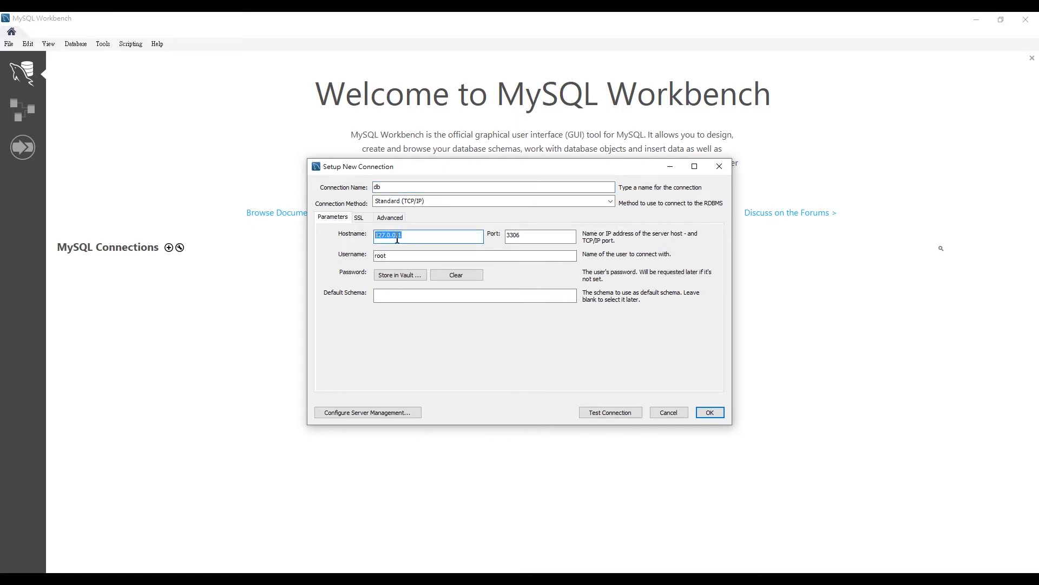
{"action": "key", "text": "ctrl+v"}
{"action": "key", "text": "ctrl+a"}
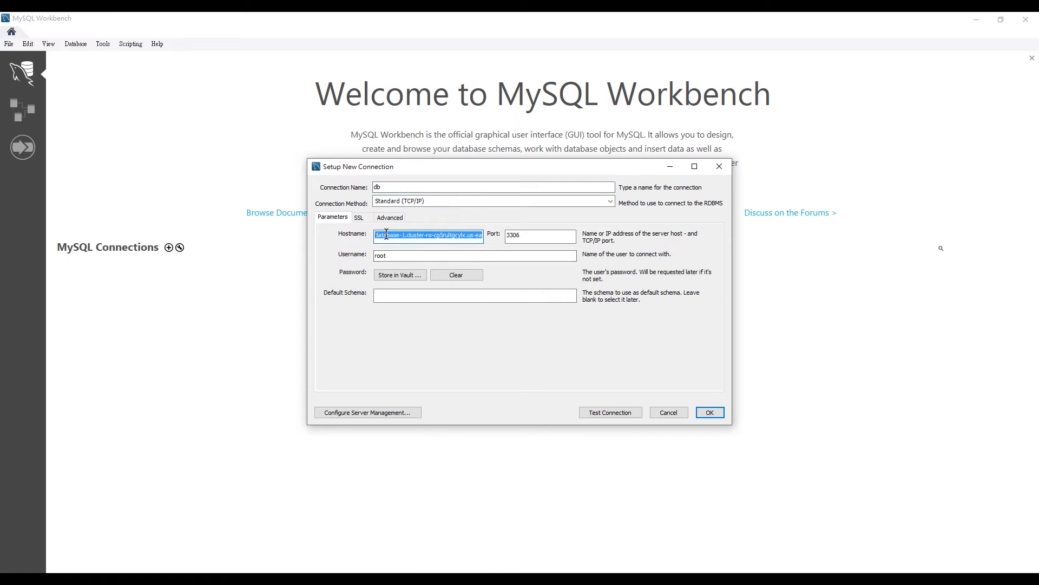
{"action": "left_click", "coordinate": [420, 236]}
{"action": "left_click_drag", "start_coordinate": [458, 236], "coordinate": [511, 233]}
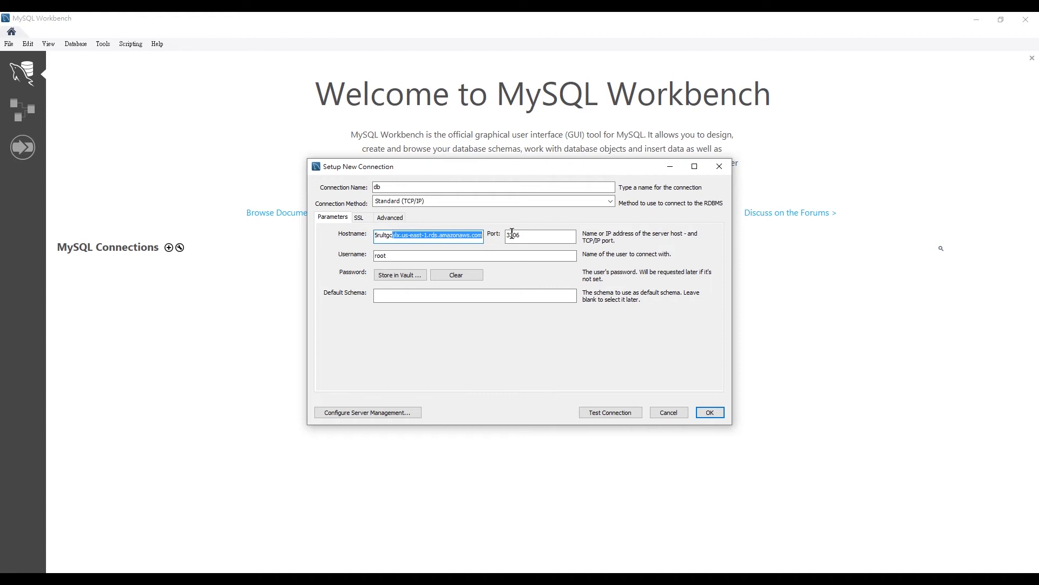
{"action": "left_click", "coordinate": [434, 237]}
{"action": "type", "text": "admin"}
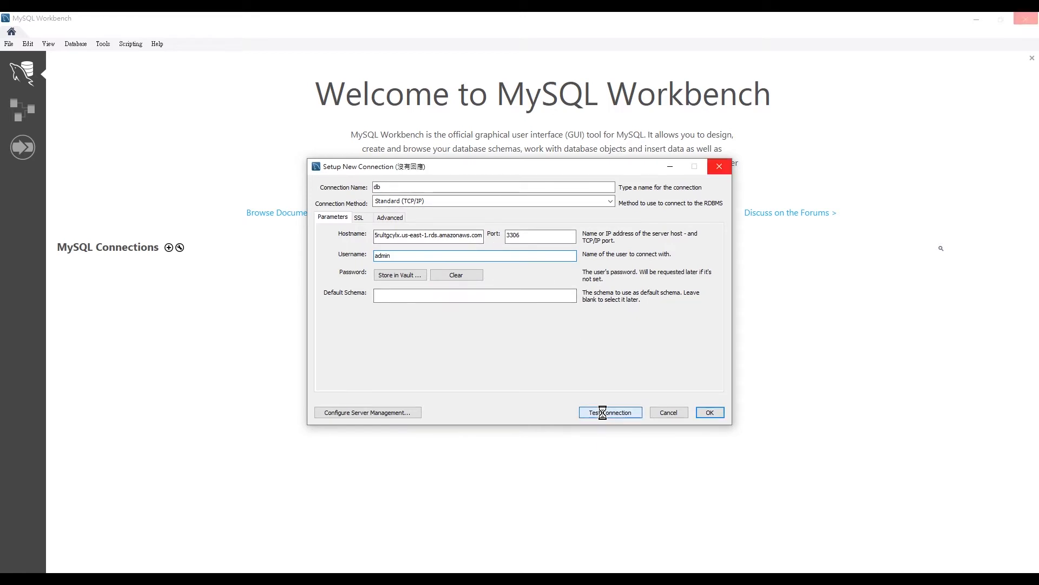
{"action": "left_click_drag", "start_coordinate": [480, 237], "coordinate": [342, 238]}
{"action": "left_click", "coordinate": [418, 234]}
{"action": "left_click_drag", "start_coordinate": [448, 235], "coordinate": [487, 235]}
{"action": "left_click", "coordinate": [473, 234]}
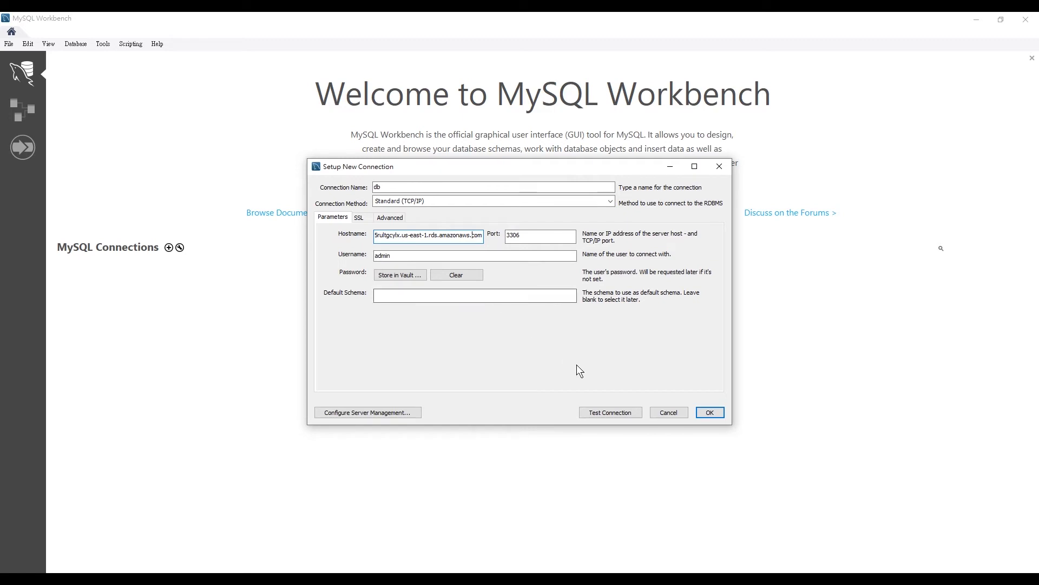
Step: Switch back to the AWS console and open the default VPC security group of database-1-instance-1
{"action": "mouse_move", "coordinate": [356, 571]}
{"action": "left_click", "coordinate": [295, 533]}
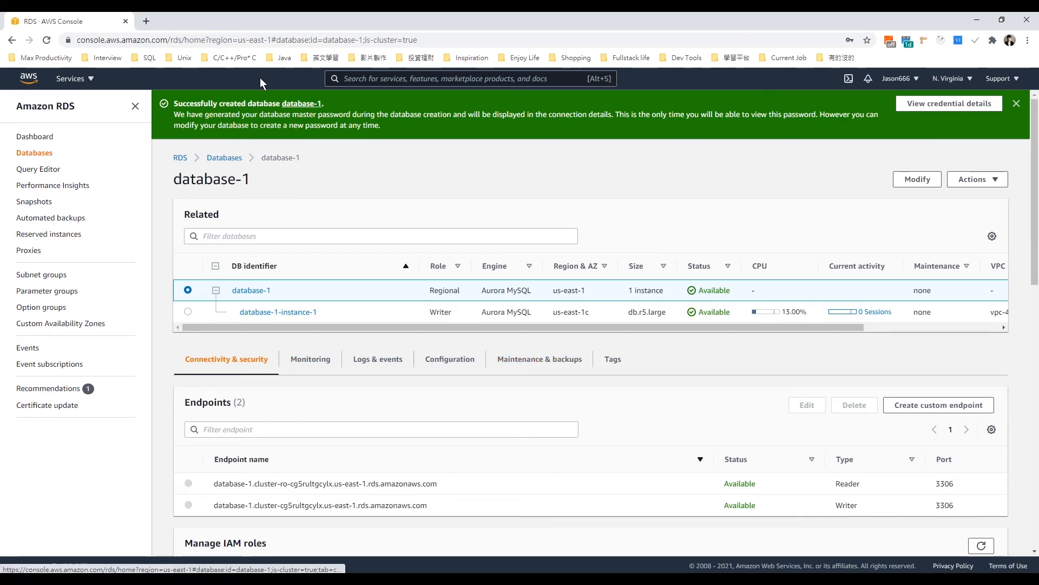
{"action": "left_click", "coordinate": [230, 158]}
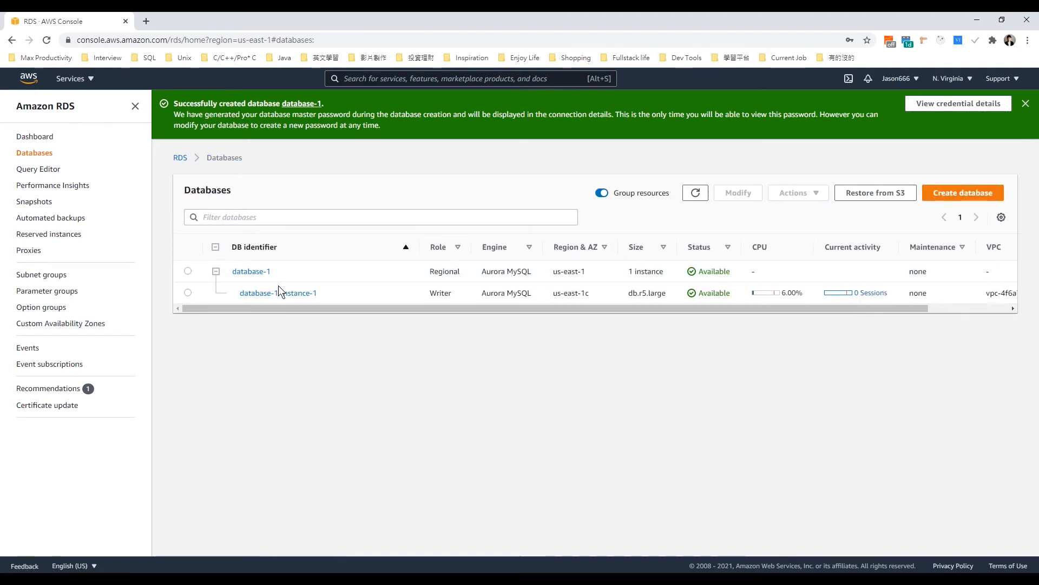
{"action": "left_click", "coordinate": [261, 272]}
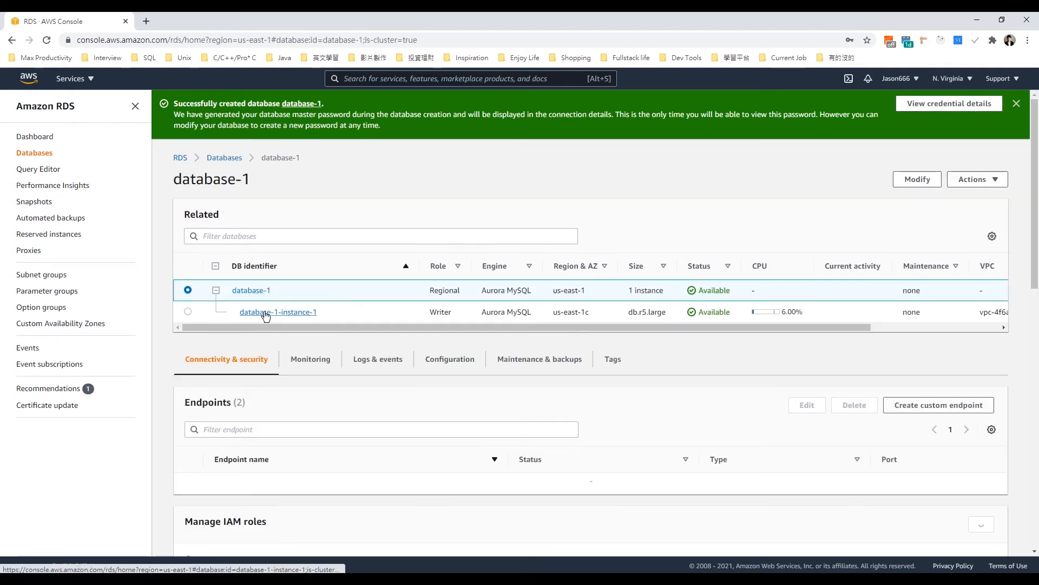
{"action": "left_click", "coordinate": [266, 313]}
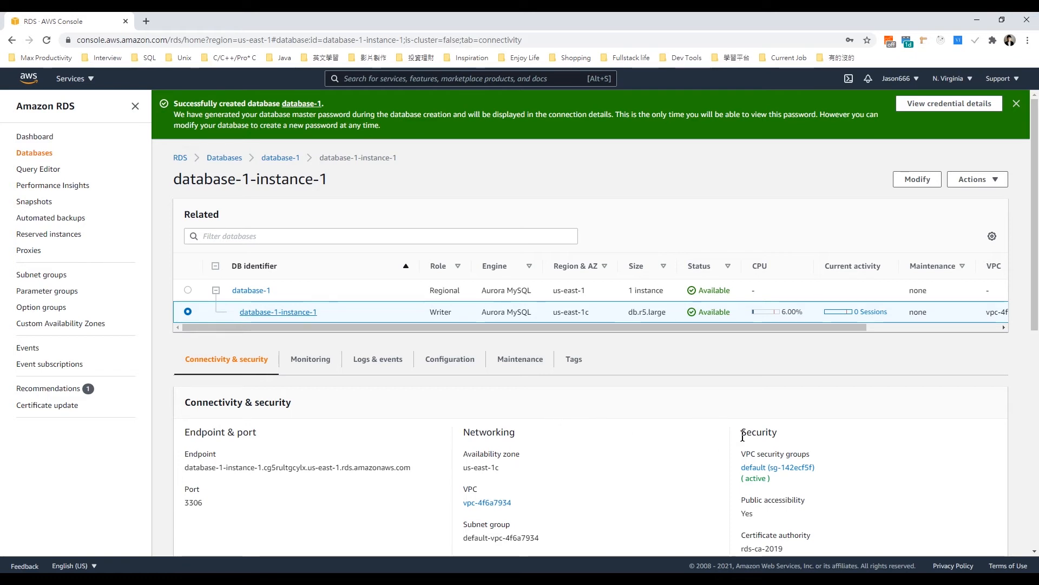
{"action": "left_click", "coordinate": [761, 473], "text": "ctrl"}
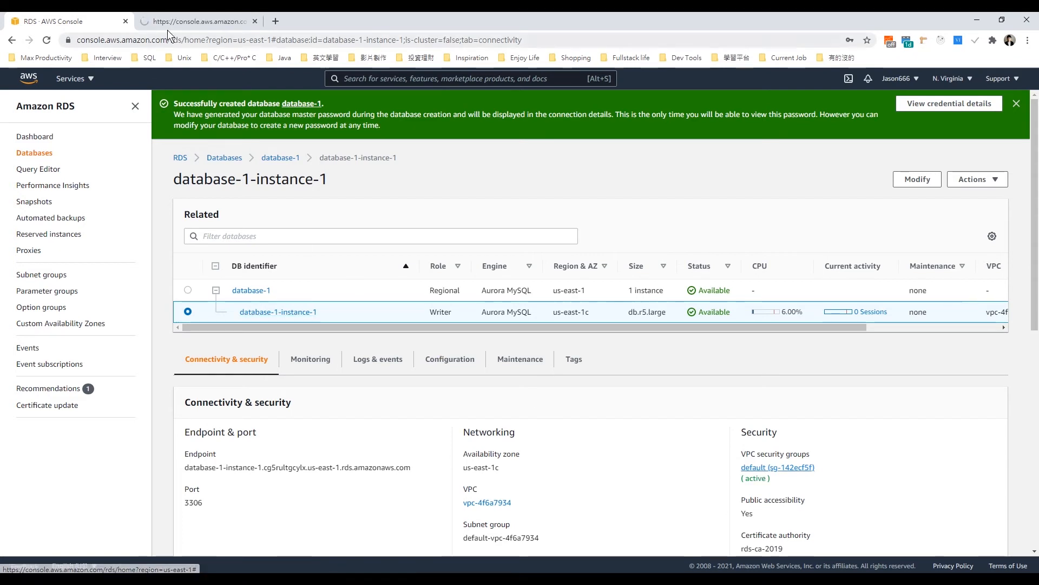
{"action": "left_click", "coordinate": [221, 28]}
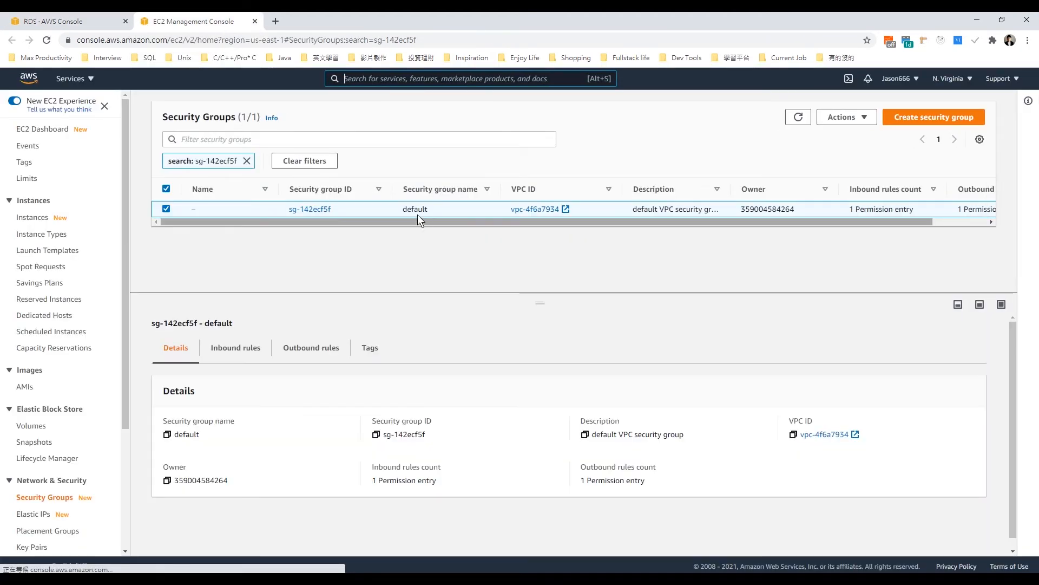
Step: Add an inbound rule to the default security group allowing All traffic from Anywhere, and save the rules
{"action": "left_click", "coordinate": [247, 354]}
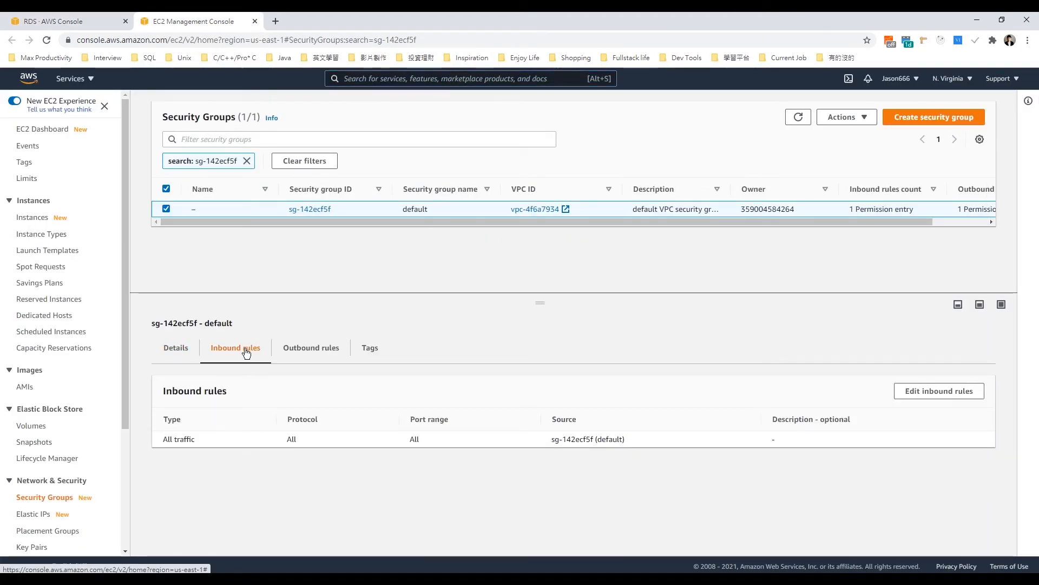
{"action": "left_click", "coordinate": [941, 391]}
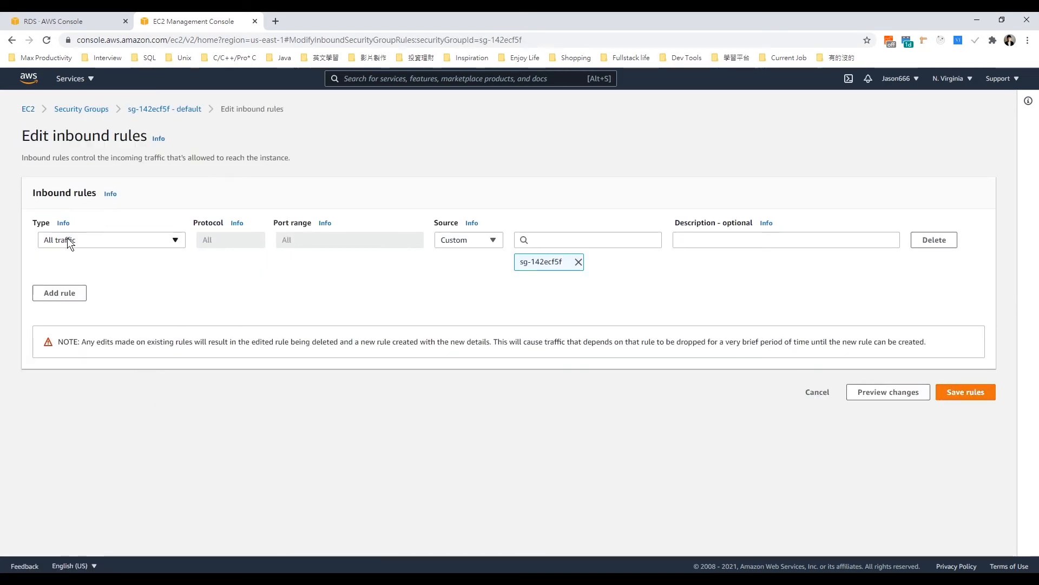
{"action": "left_click", "coordinate": [70, 292]}
{"action": "left_click", "coordinate": [99, 288]}
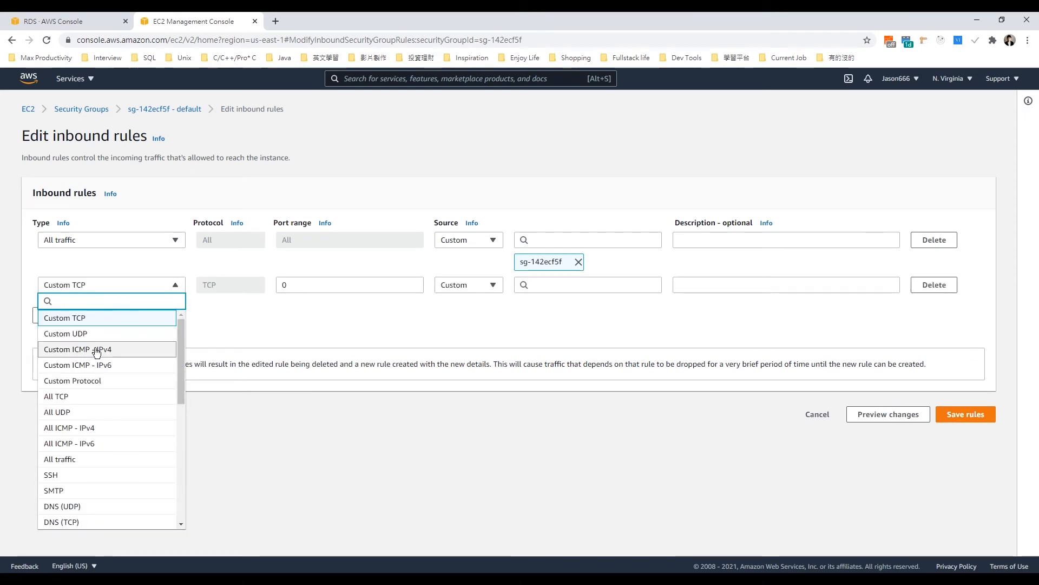
{"action": "left_click", "coordinate": [89, 457]}
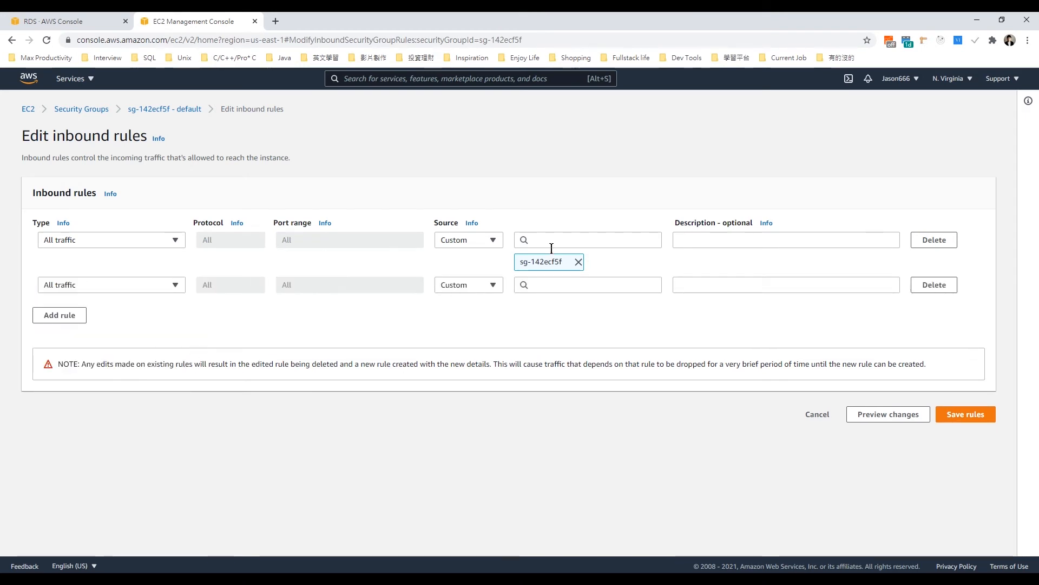
{"action": "left_click", "coordinate": [454, 286]}
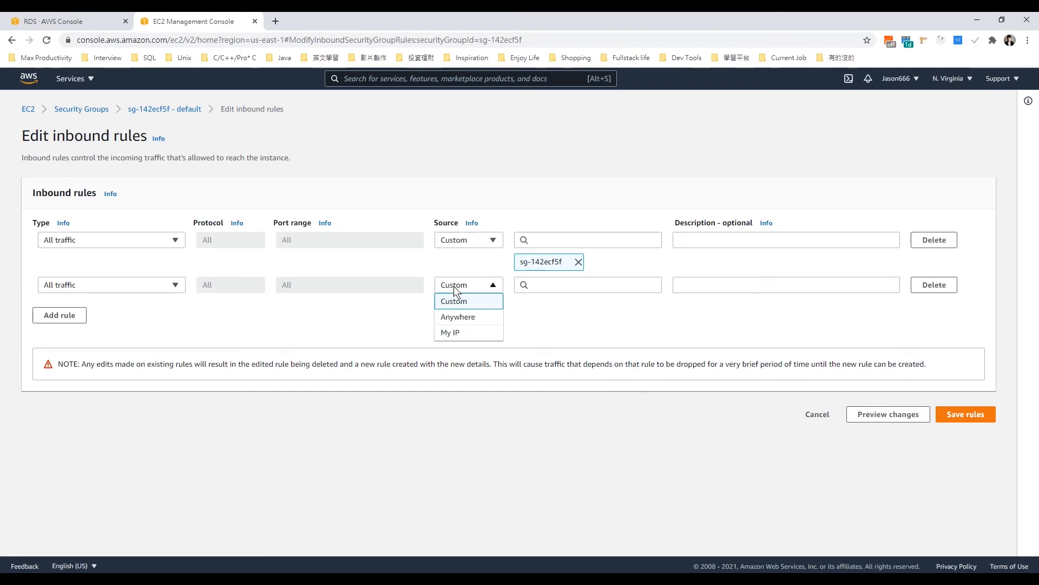
{"action": "left_click", "coordinate": [463, 319]}
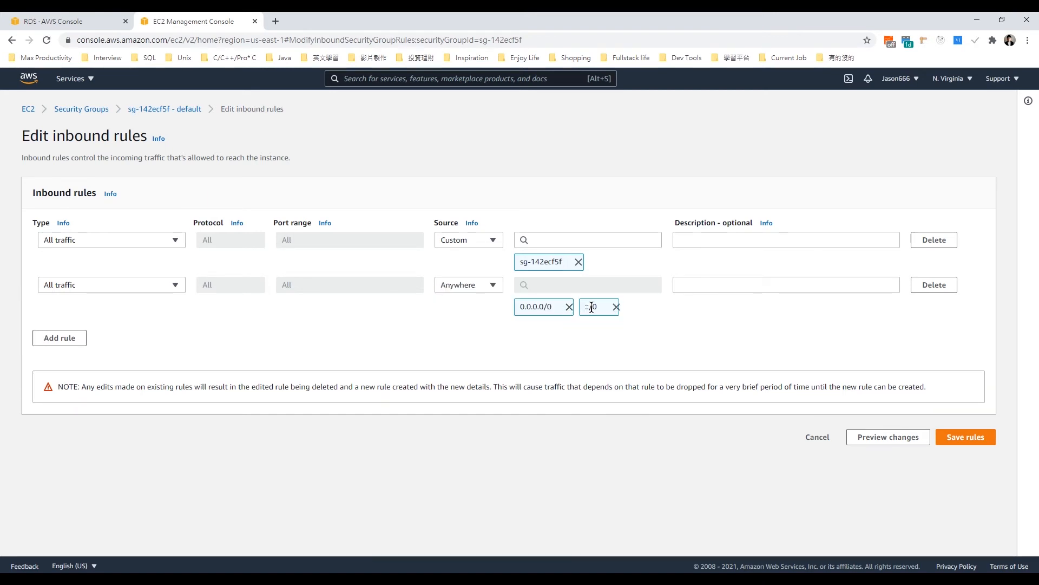
{"action": "left_click", "coordinate": [966, 414]}
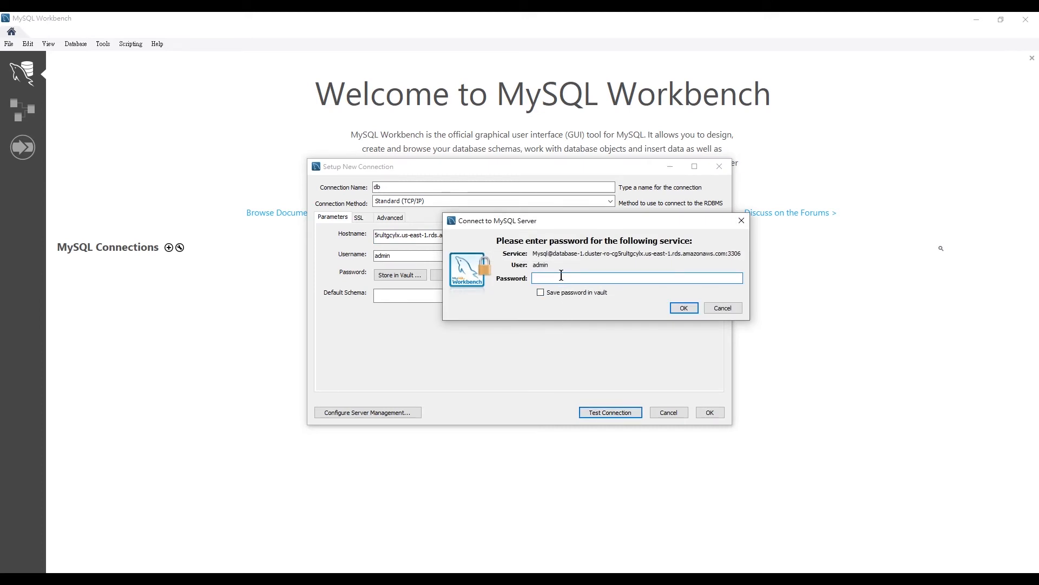
Step: Copy the master password from Notepad++ into MySQL Workbench's password prompt, run the connection test and dismiss its result
{"action": "key", "text": "alt+Tab"}
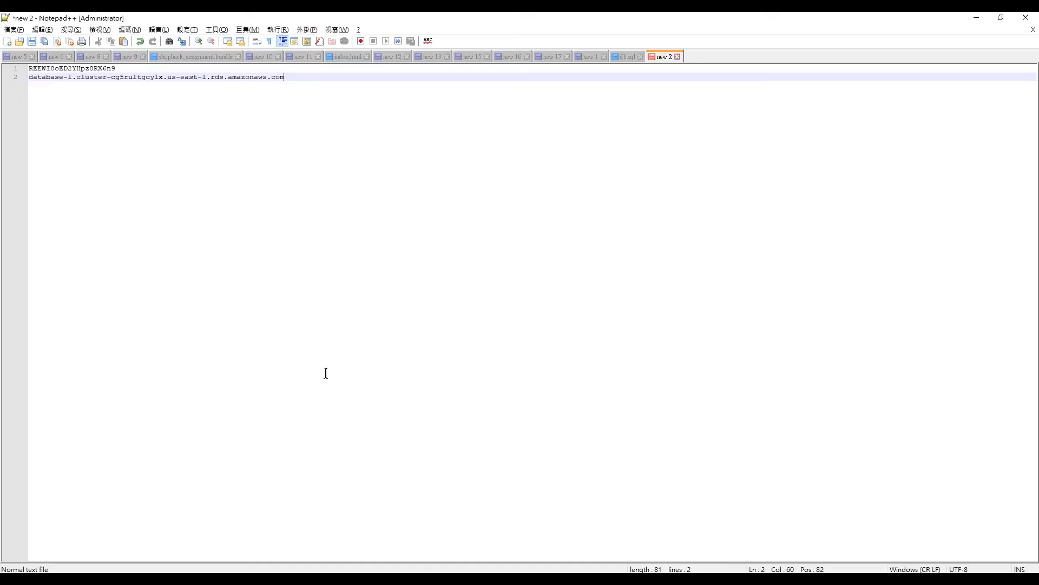
{"action": "left_click", "coordinate": [125, 70]}
{"action": "key", "text": "shift+Home"}
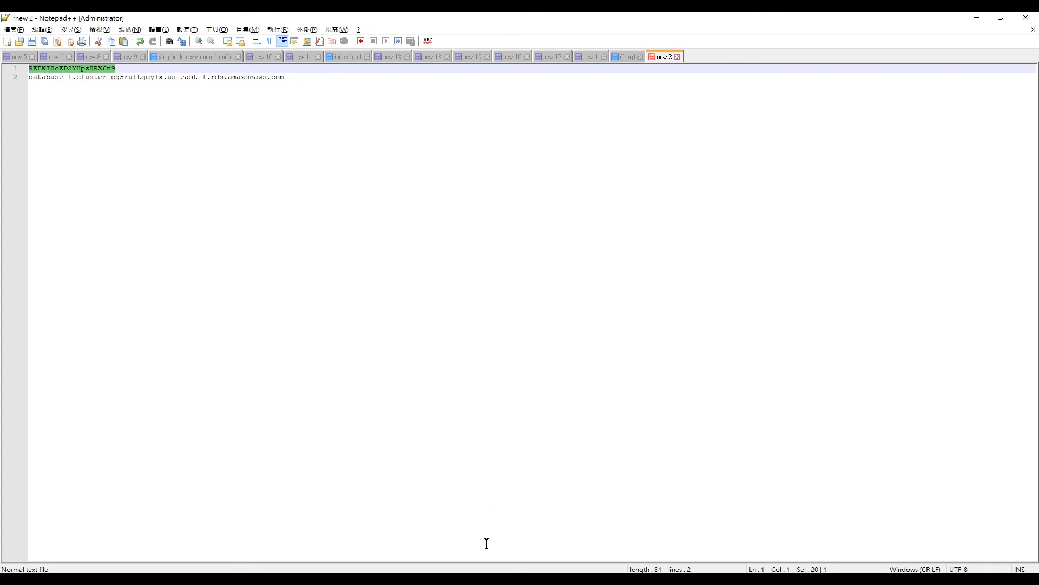
{"action": "key", "text": "alt+Tab"}
{"action": "key", "text": "ctrl+v"}
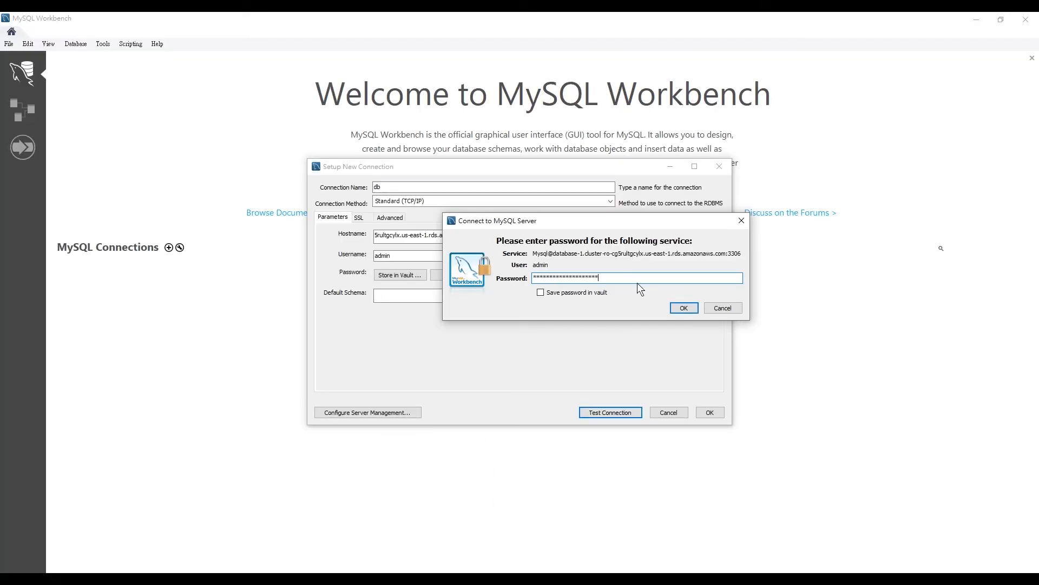
{"action": "left_click", "coordinate": [685, 309]}
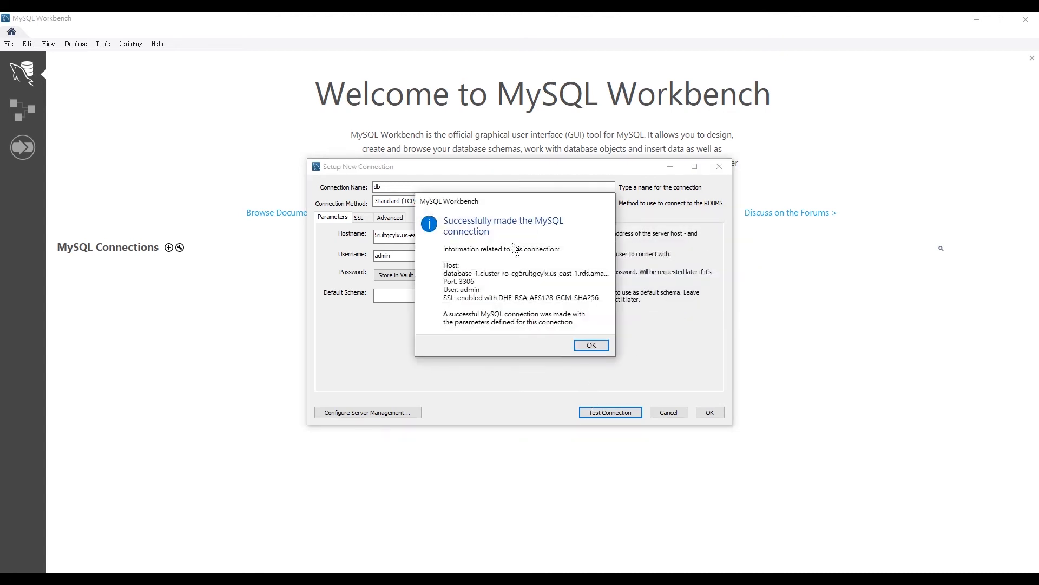
{"action": "left_click", "coordinate": [591, 346]}
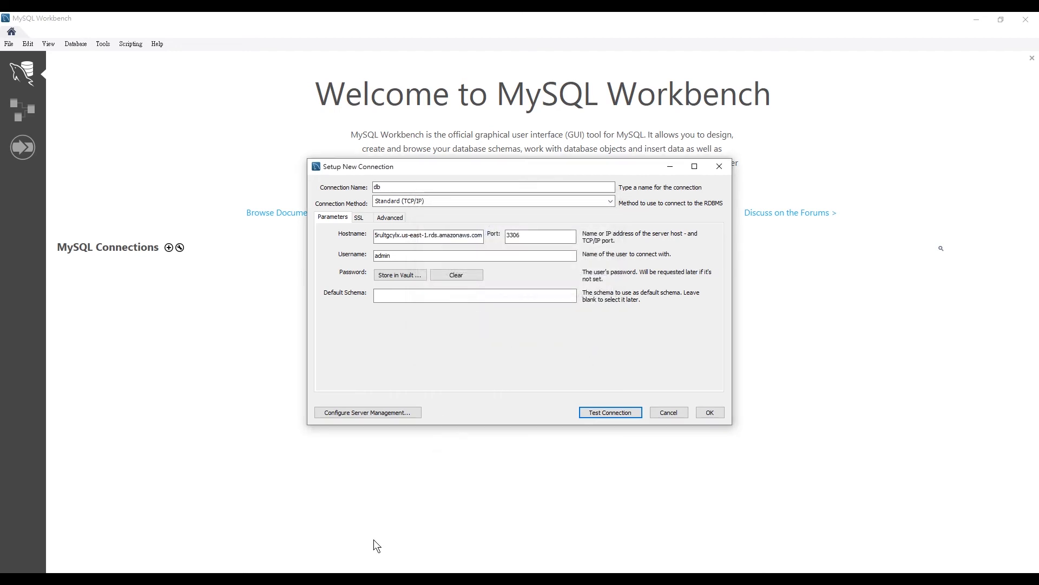
Step: Return to the AWS console, open the VPC of database-1-instance-1 and go to its route tables
{"action": "mouse_move", "coordinate": [368, 570]}
{"action": "left_click", "coordinate": [337, 534]}
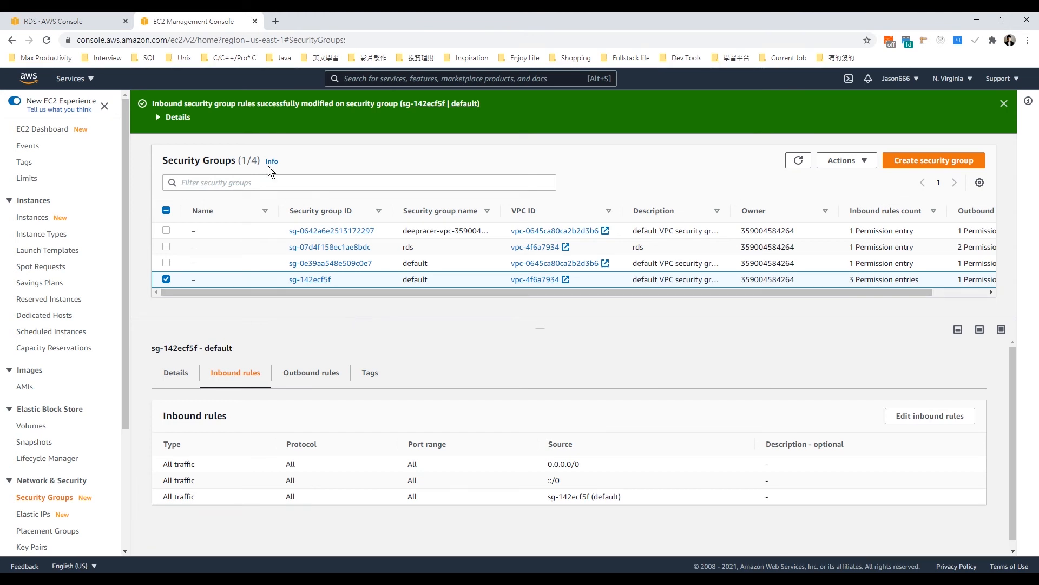
{"action": "left_click", "coordinate": [61, 21]}
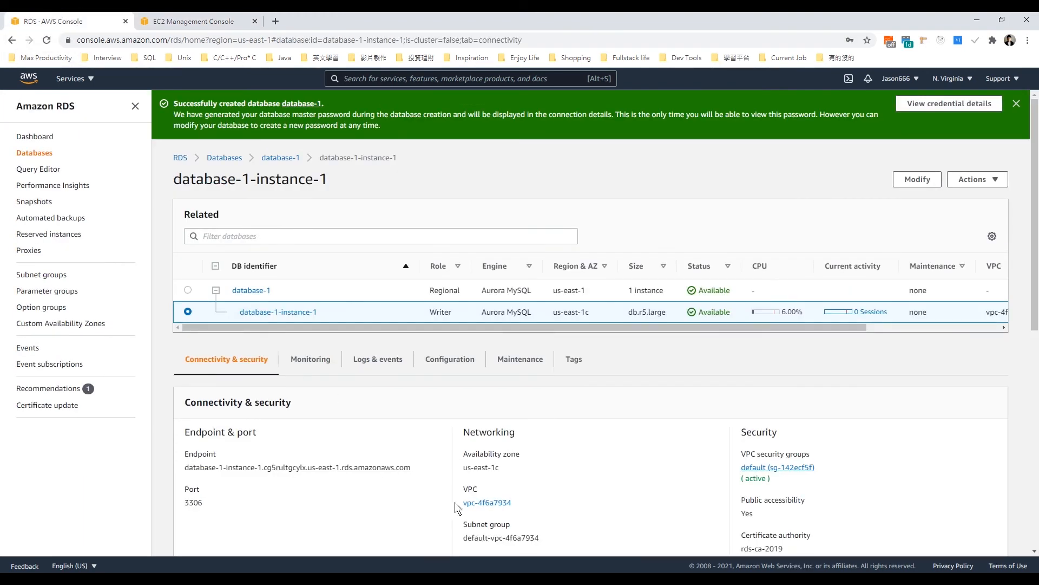
{"action": "left_click", "coordinate": [496, 505], "text": "ctrl"}
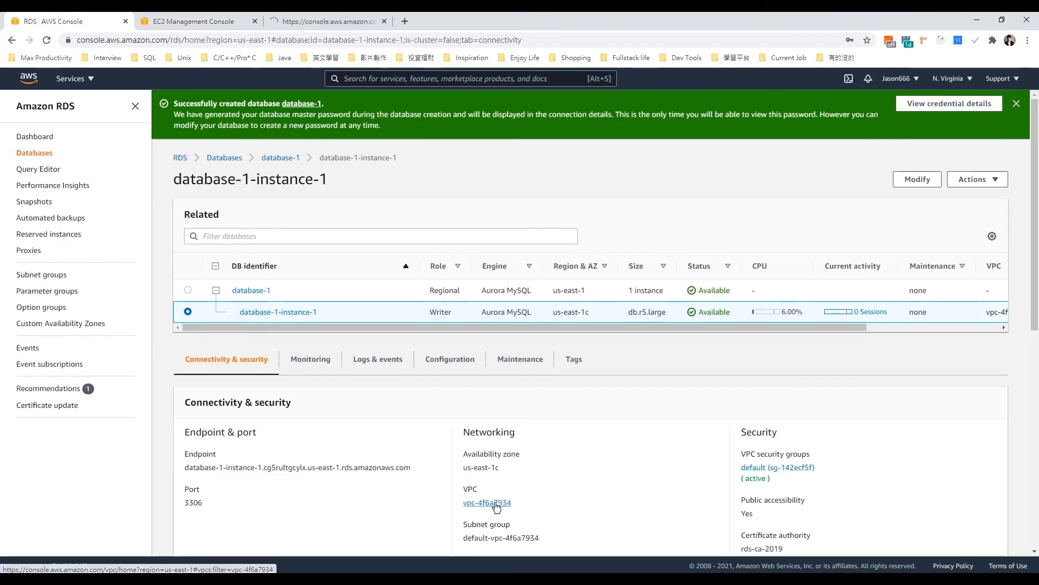
{"action": "left_click", "coordinate": [304, 20]}
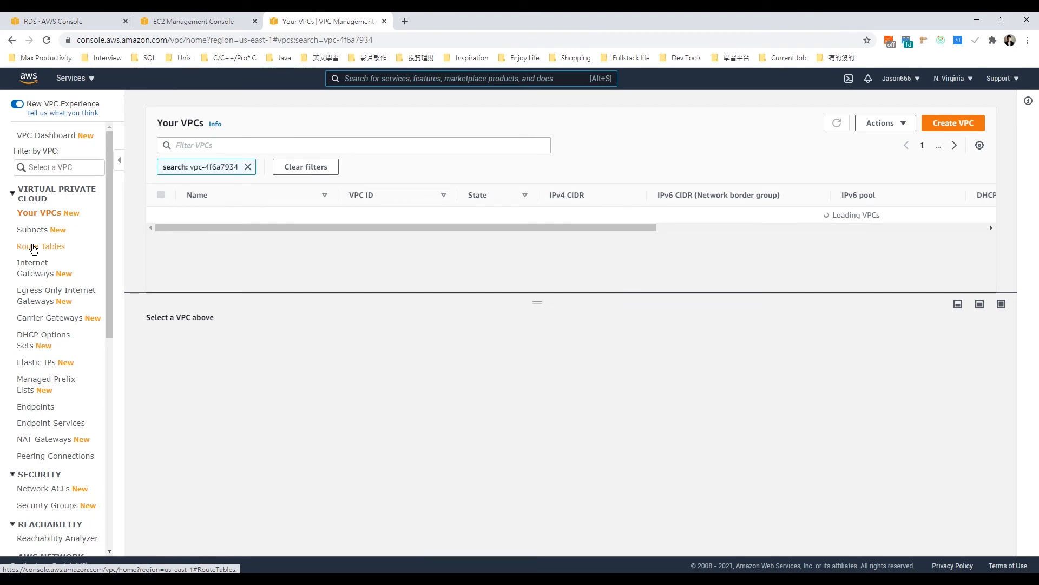
{"action": "left_click", "coordinate": [33, 249]}
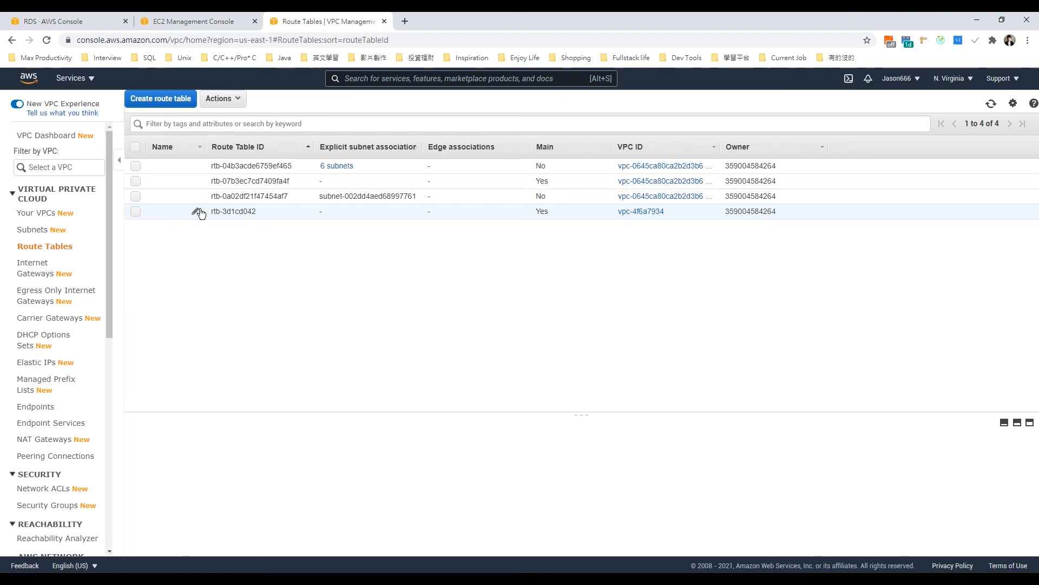
Step: Examine the destinations and internet gateway targets of route table rtb-3d1cd042 in its route editor, and leave without saving
{"action": "left_click", "coordinate": [137, 211]}
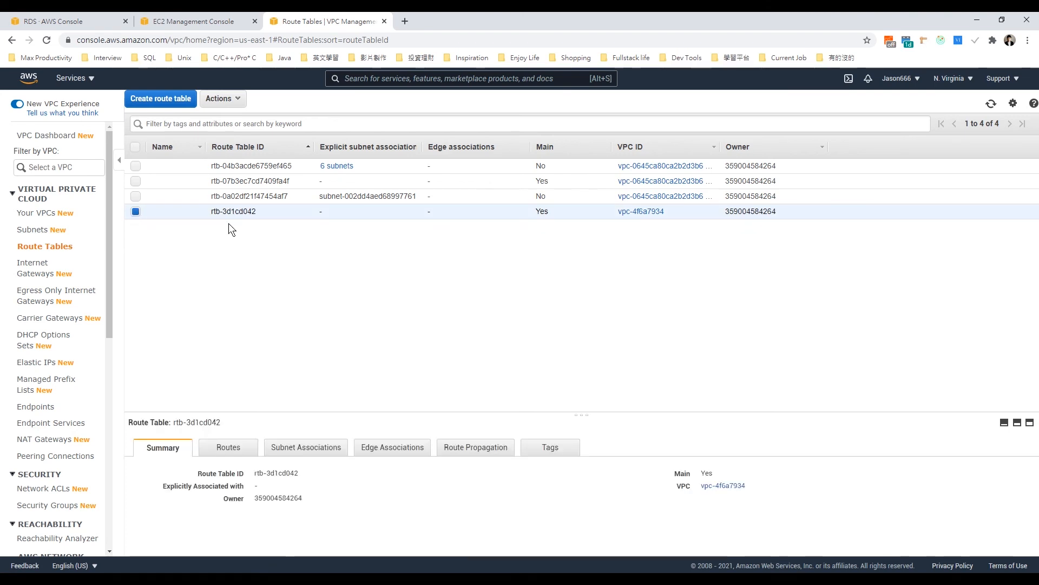
{"action": "left_click", "coordinate": [236, 446]}
{"action": "scroll", "coordinate": [271, 478], "scroll_direction": "down", "scroll_amount": 1}
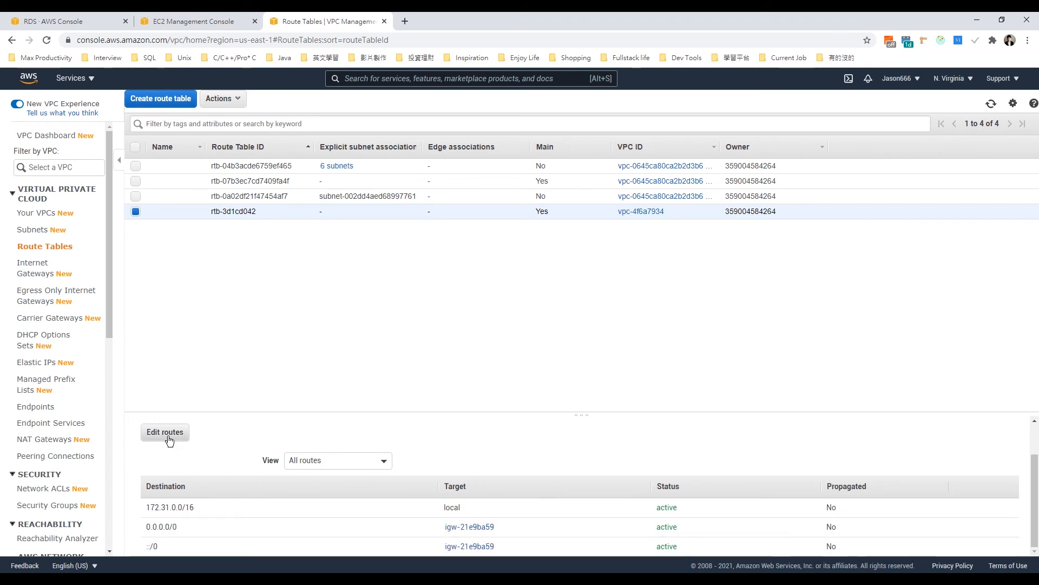
{"action": "left_click", "coordinate": [165, 432]}
{"action": "left_click", "coordinate": [41, 205]}
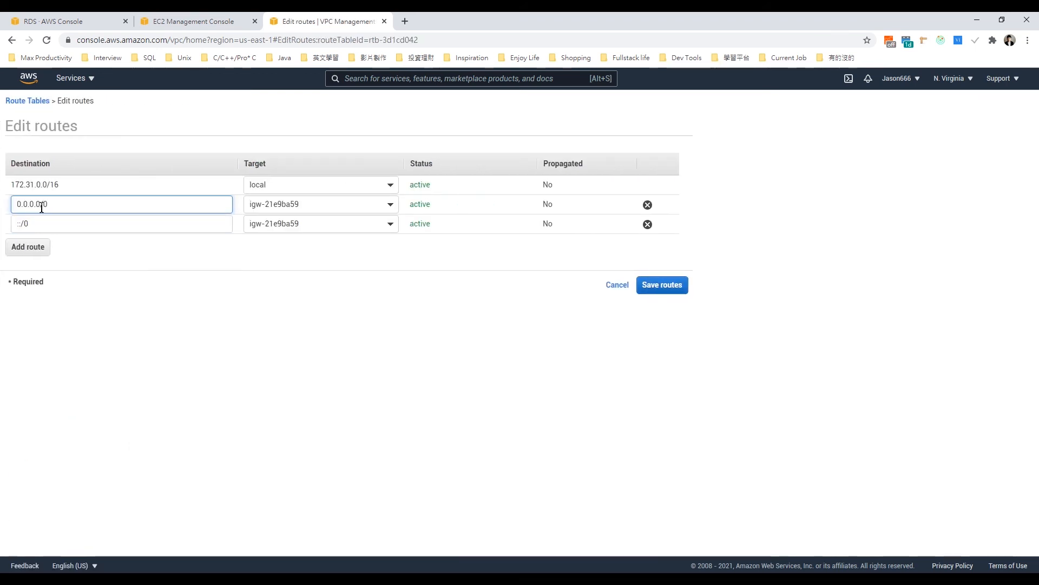
{"action": "triple_click", "coordinate": [41, 206]}
{"action": "left_click", "coordinate": [30, 225]}
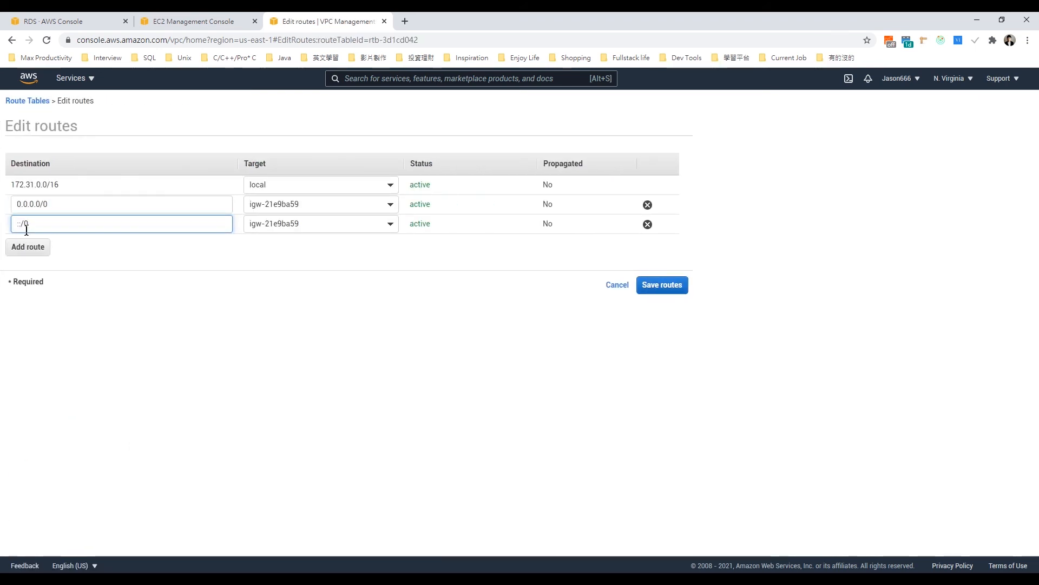
{"action": "left_click", "coordinate": [43, 205]}
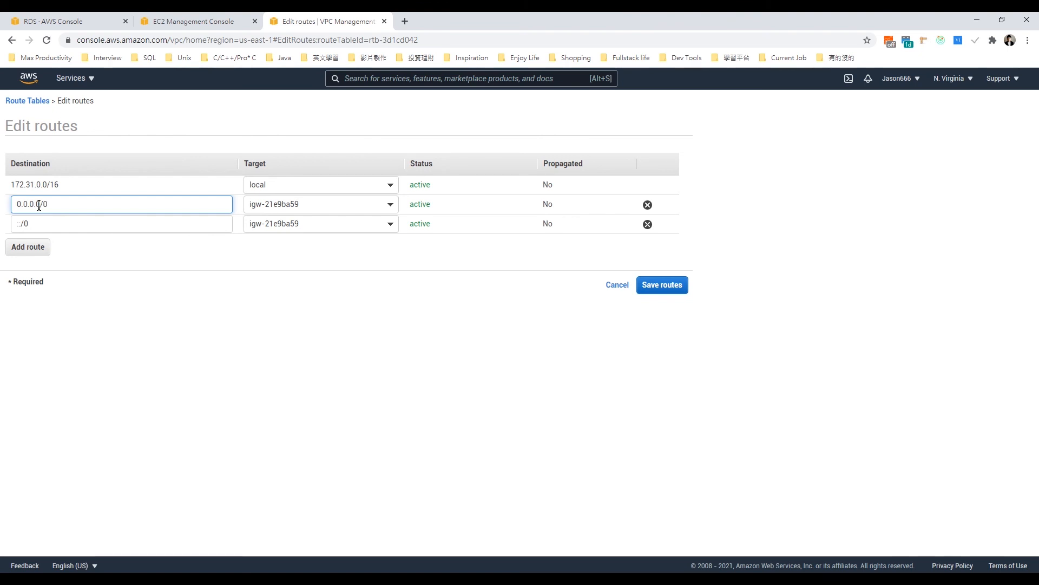
{"action": "left_click_drag", "start_coordinate": [33, 223], "coordinate": [9, 222]}
{"action": "left_click", "coordinate": [239, 223]}
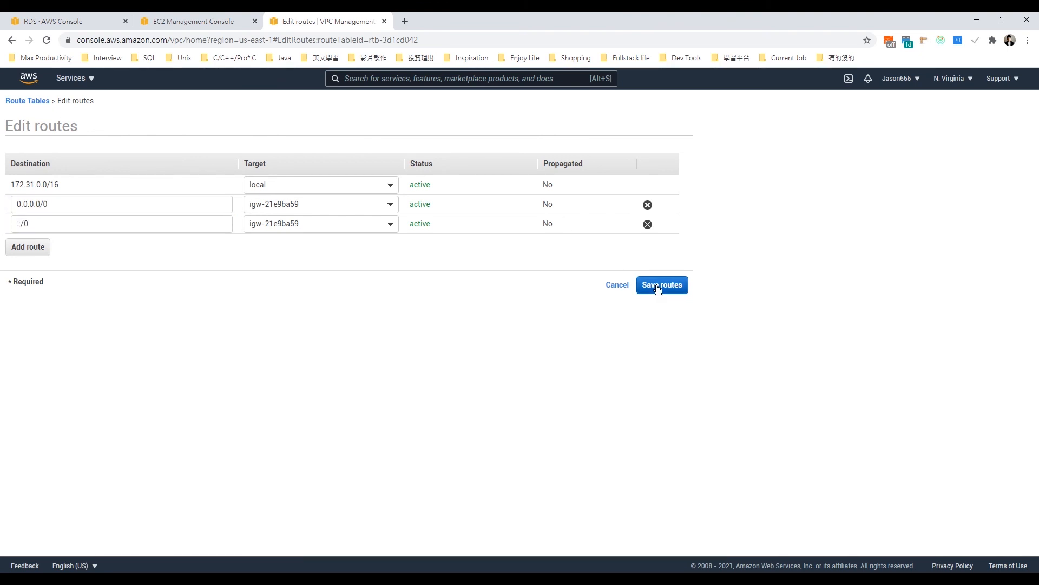
{"action": "left_click", "coordinate": [619, 285]}
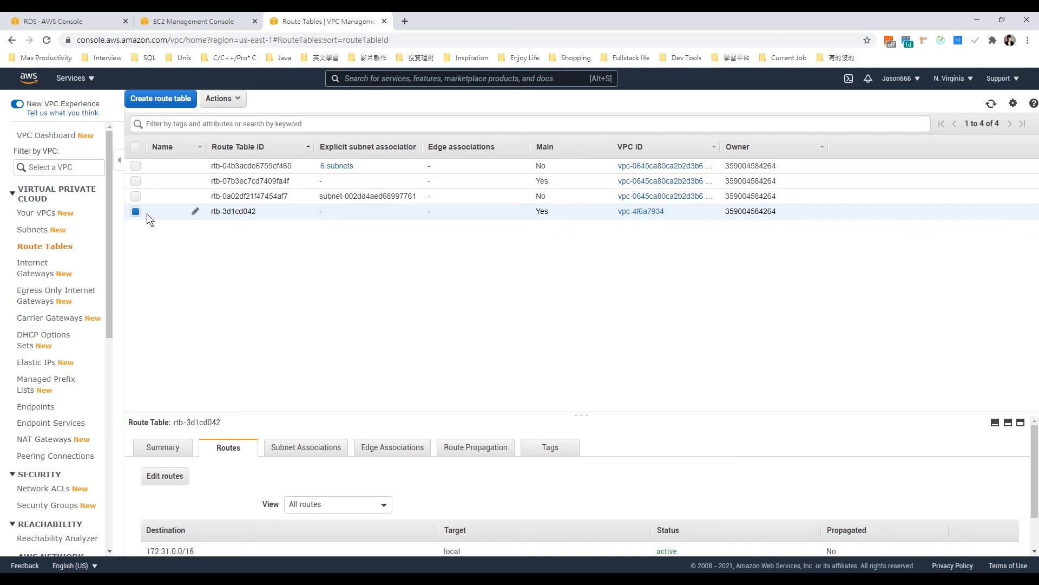
Step: Check in the internet gateways list which VPC the gateway igw-21e9ba59 is attached to
{"action": "left_click", "coordinate": [38, 274]}
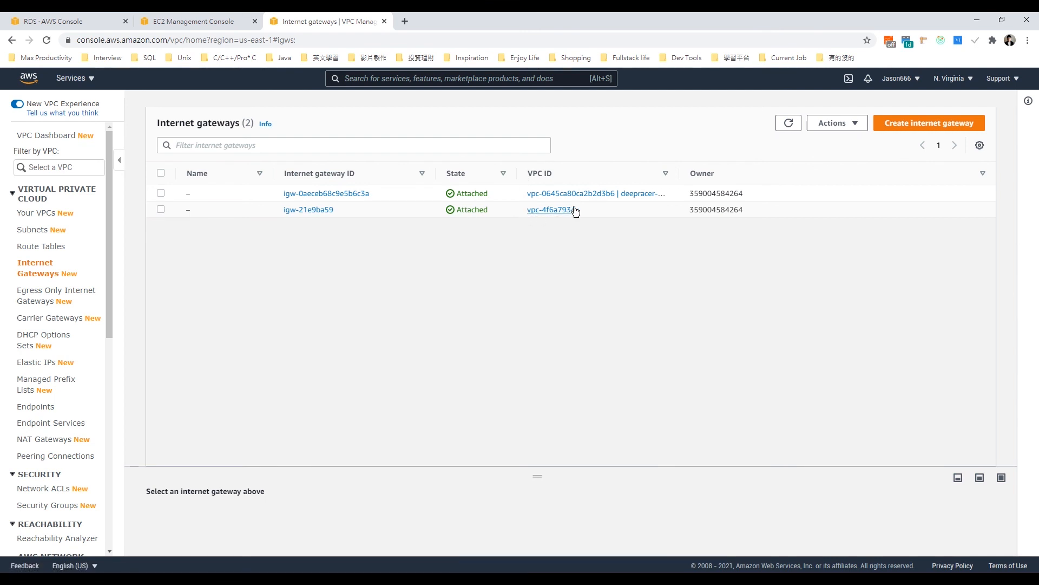
{"action": "left_click_drag", "start_coordinate": [577, 209], "coordinate": [522, 209]}
{"action": "left_click", "coordinate": [514, 237]}
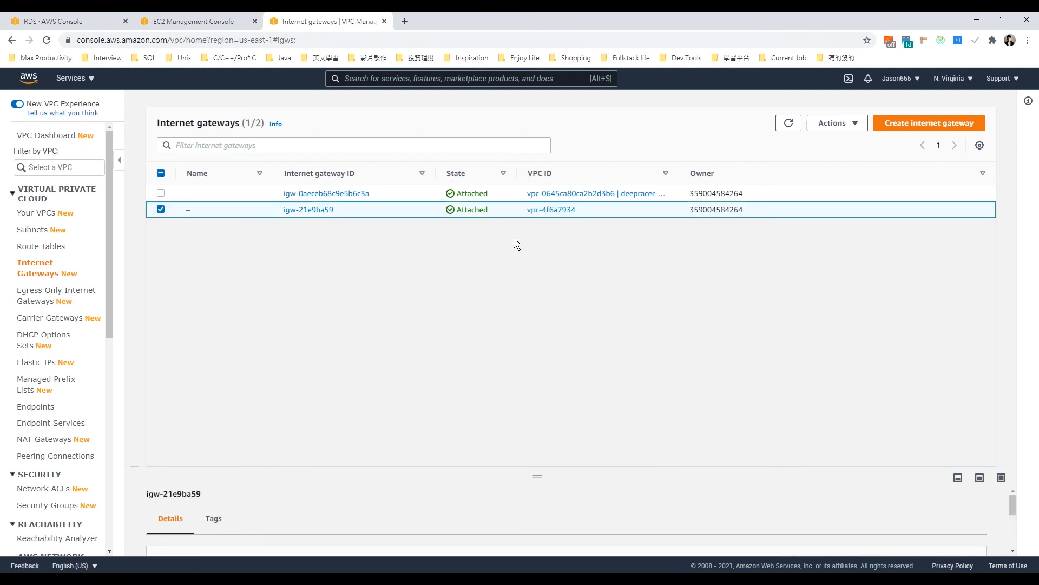
{"action": "left_click", "coordinate": [162, 210]}
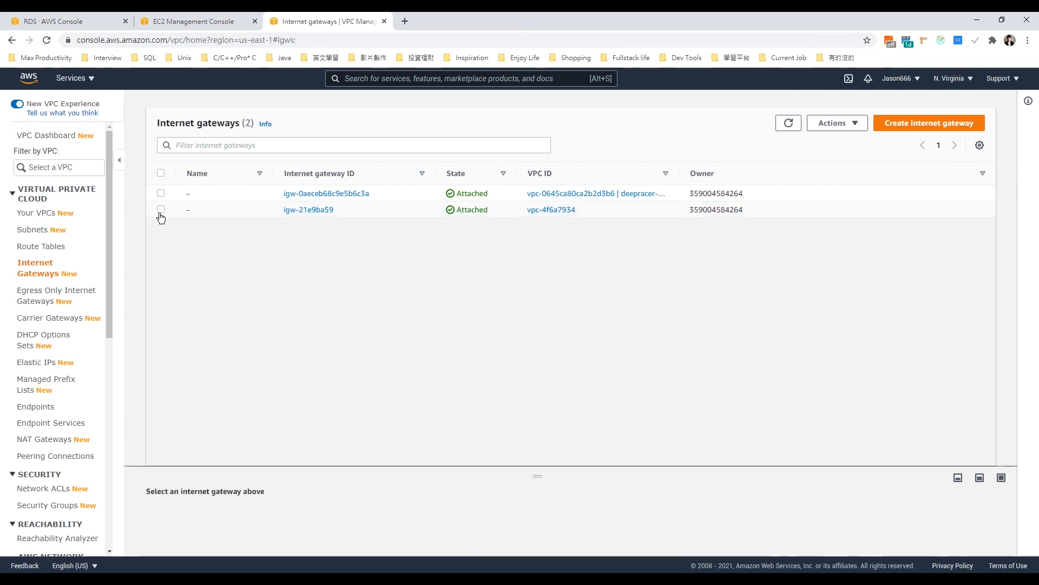